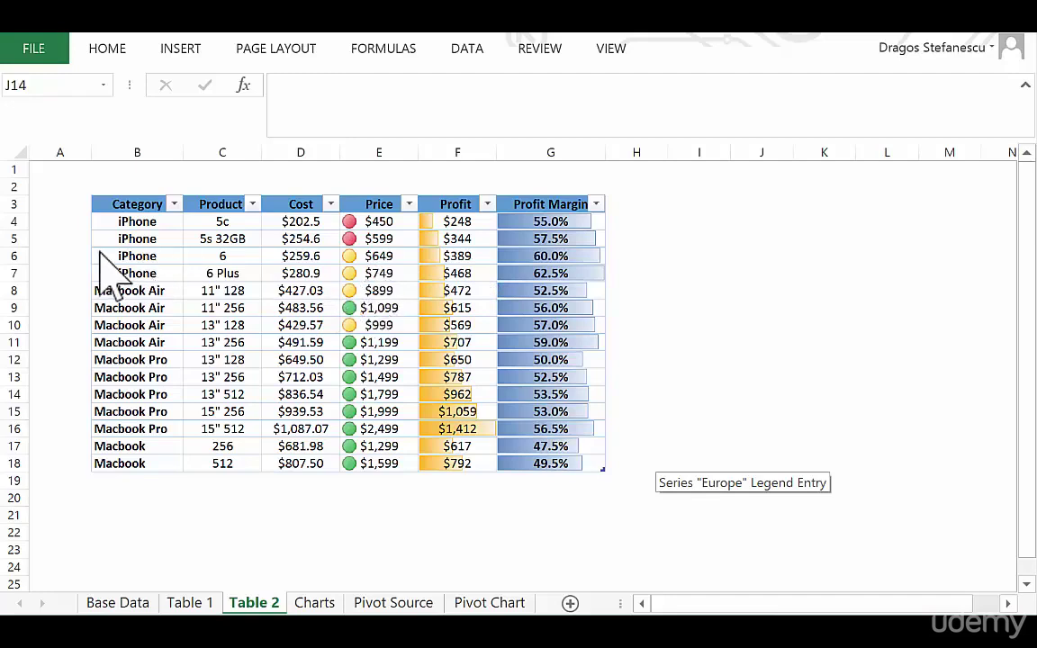
Step: Copy the whole product table with its header row, B3:G18 on the Table 2 sheet, and switch to PowerPoint
left_click_drag(120, 209, 516, 458)
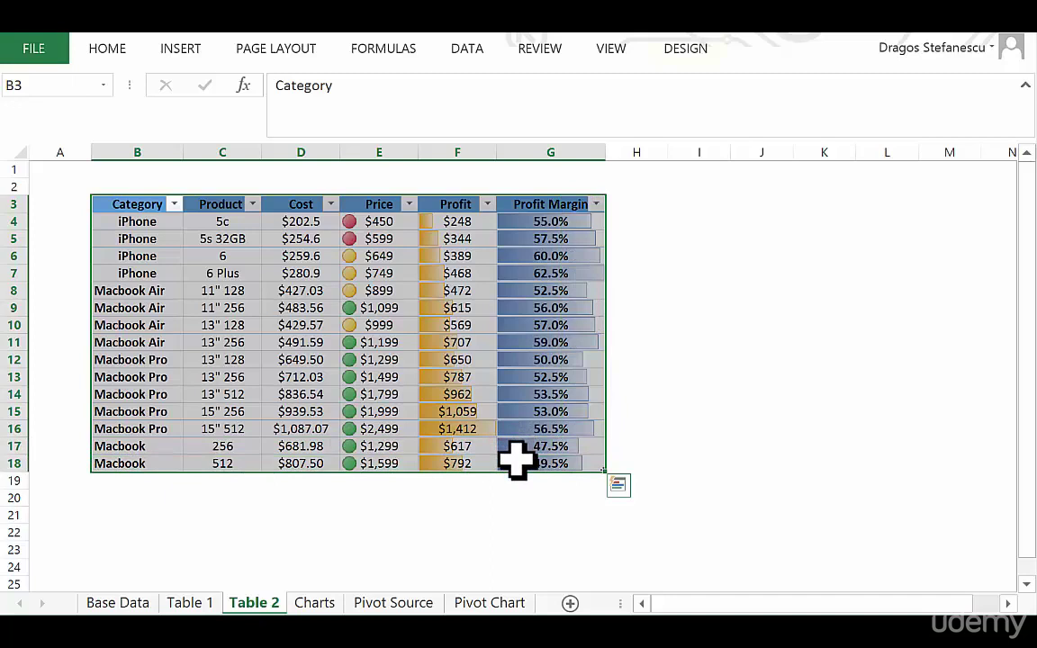
key("ctrl+c")
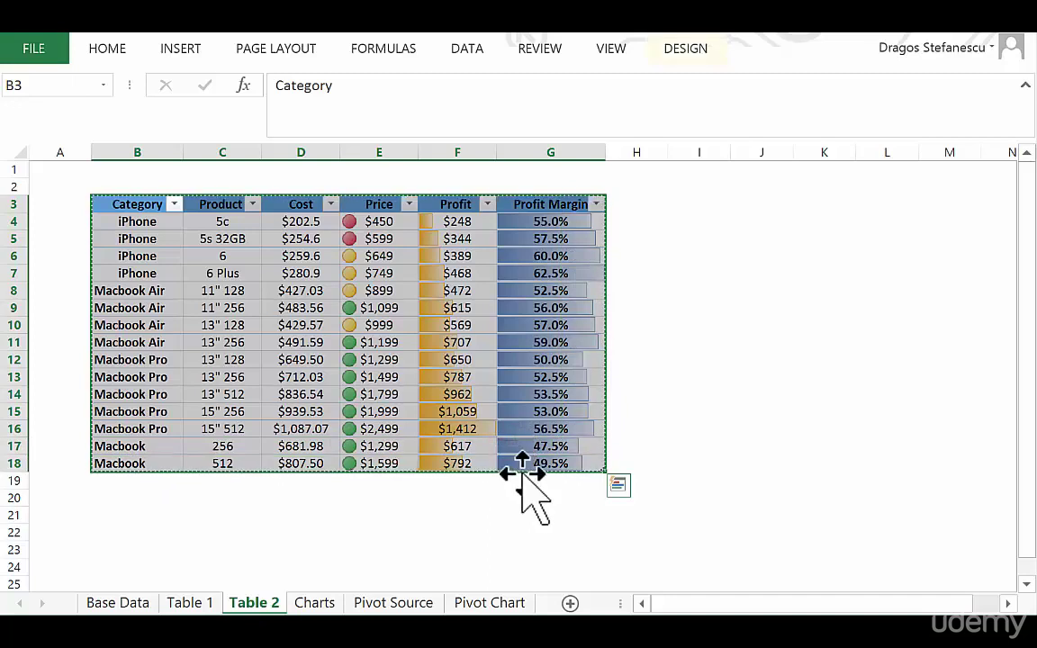
key("alt+Tab")
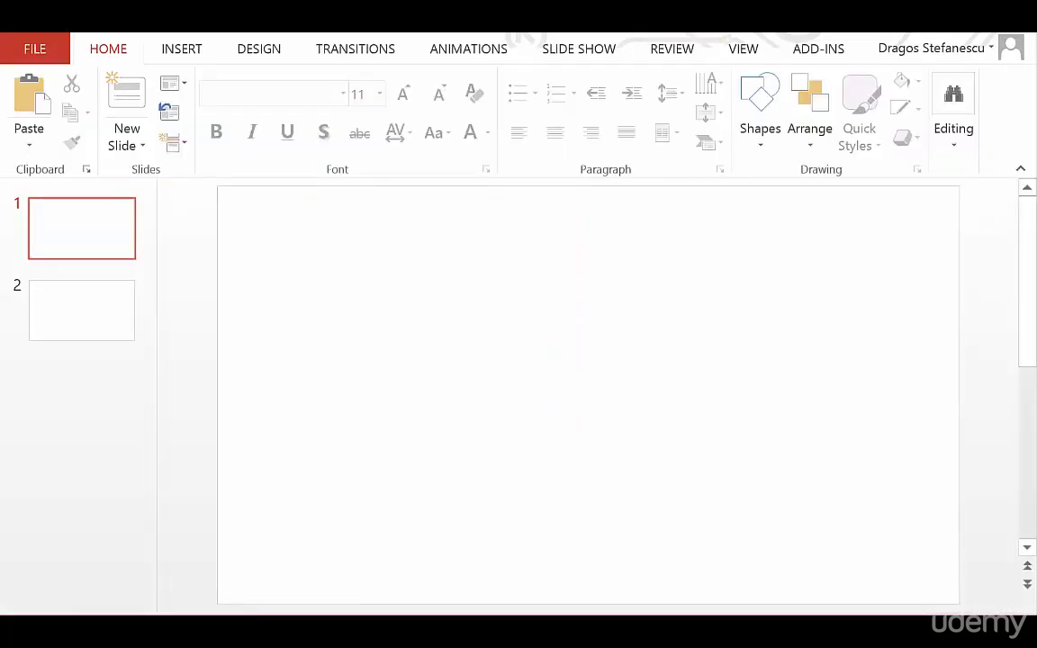
Step: Paste the copied table on the blank first slide using the destination styles and enlarge it from its upper-left corner
left_click(305, 269)
right_click(383, 274)
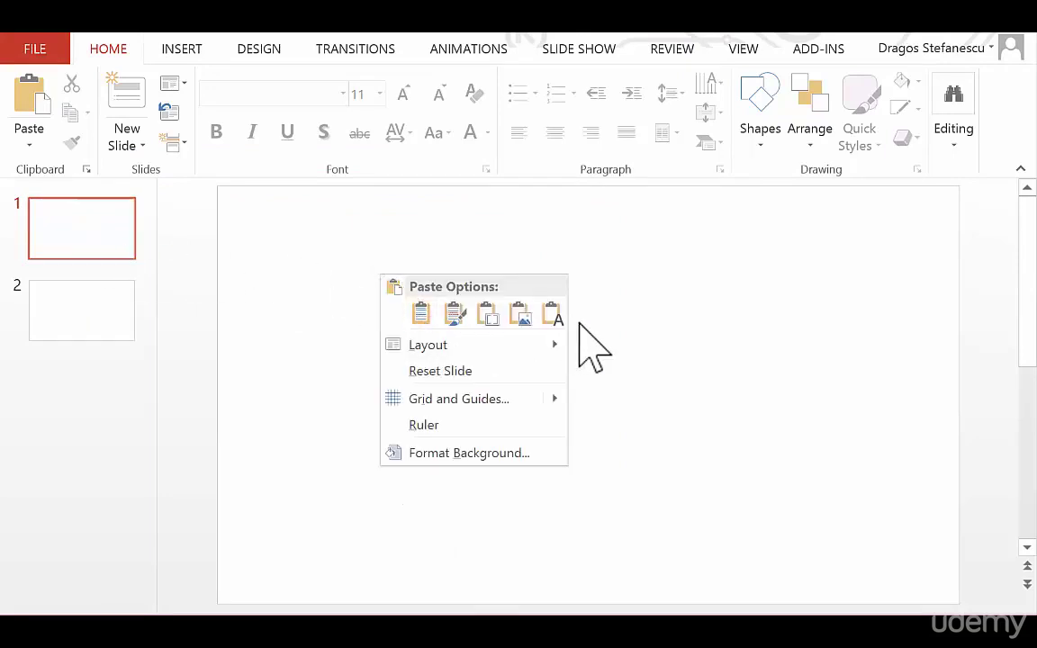
left_click(421, 316)
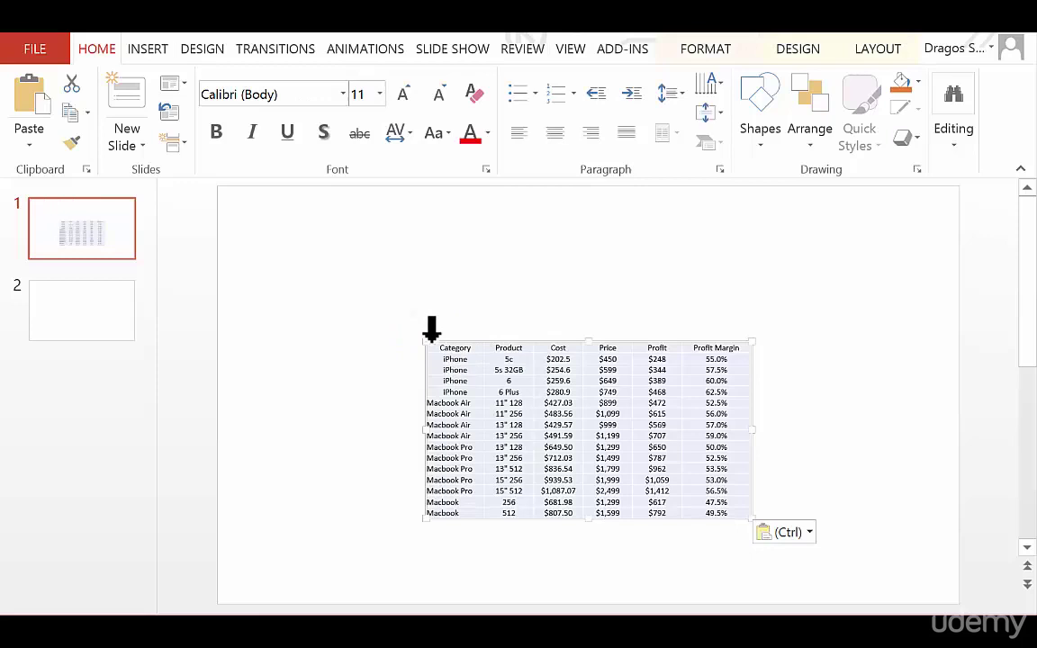
left_click_drag(424, 342, 319, 246)
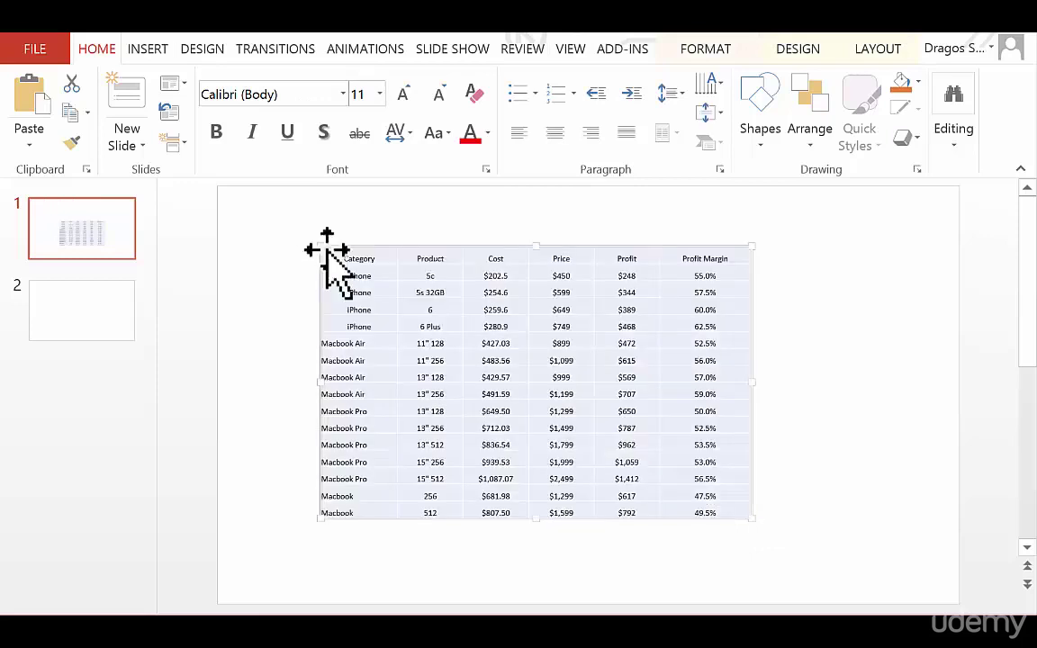
Step: Replace the Cost values of the iPhone 5c and 5s 32GB rows with "xfds", and delete the whole table from the slide
left_click(537, 321)
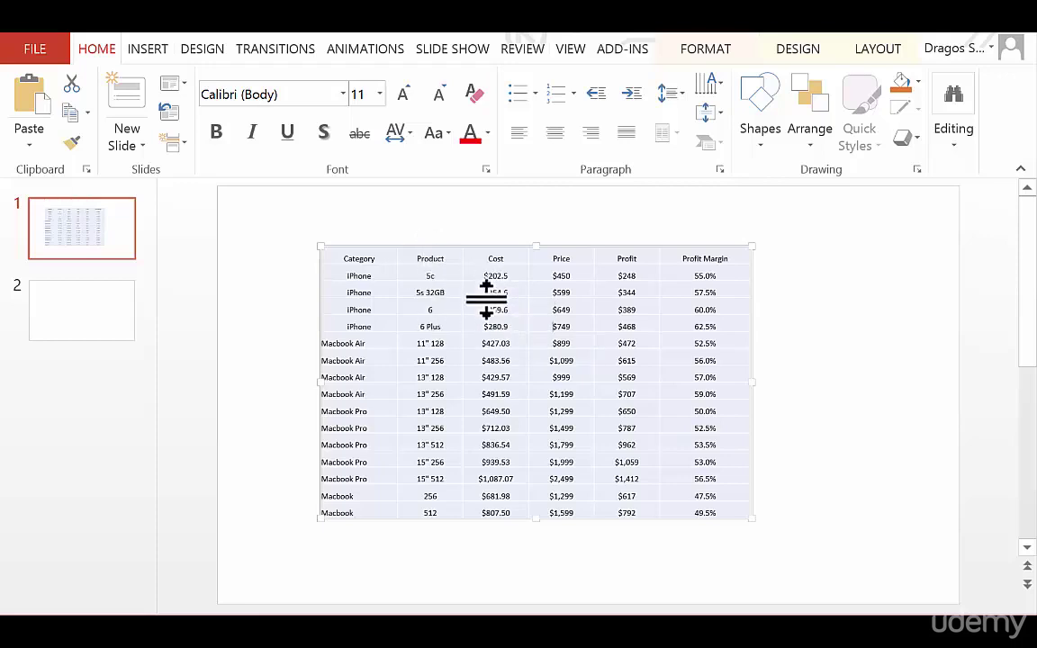
left_click_drag(484, 277, 515, 307)
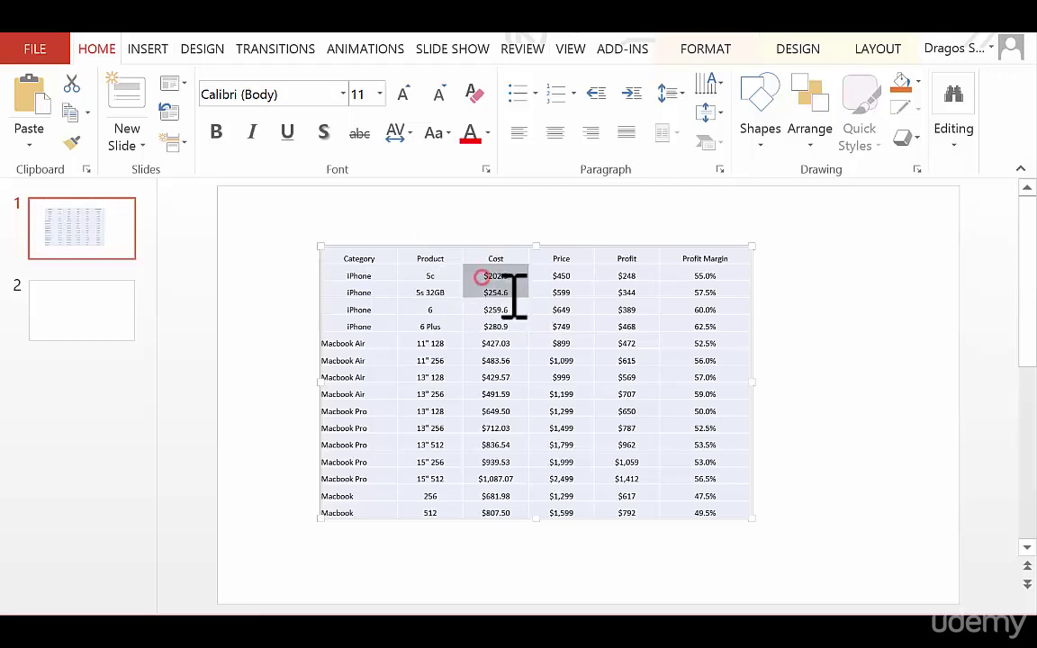
key("Delete")
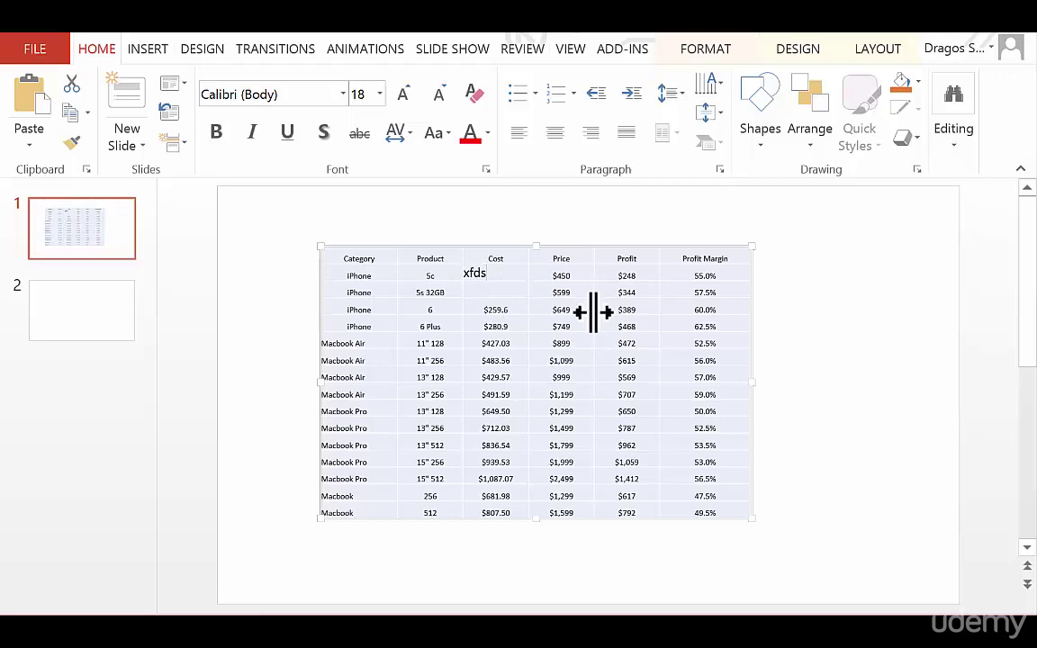
left_click(544, 246)
key("Delete")
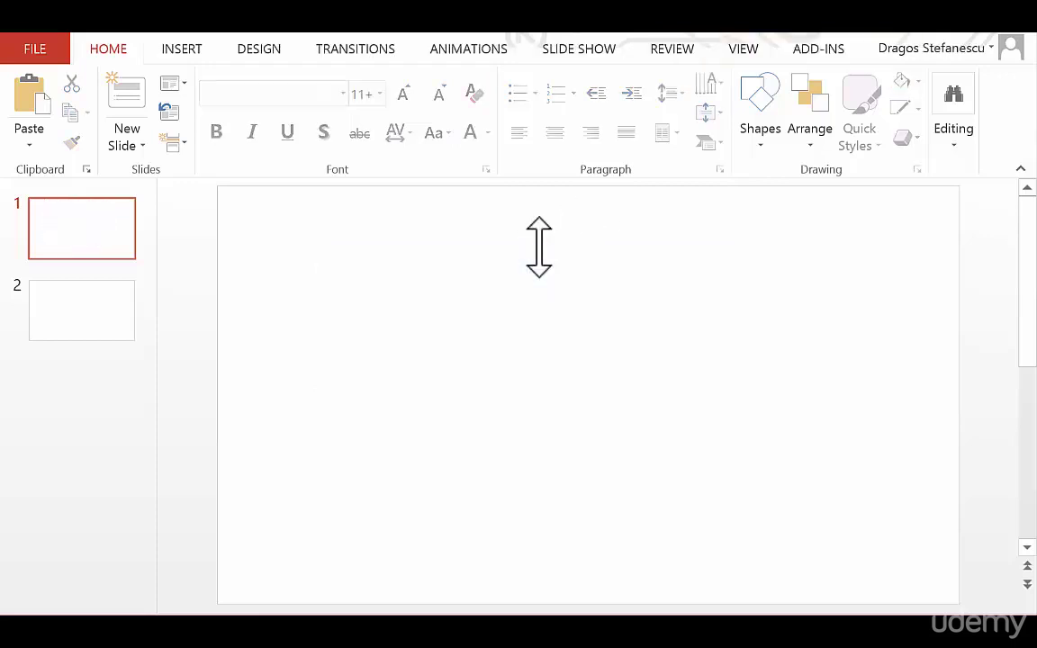
Step: Paste the copied table on the slide with its source formatting, move it up and enlarge it from the upper-left corner
right_click(472, 285)
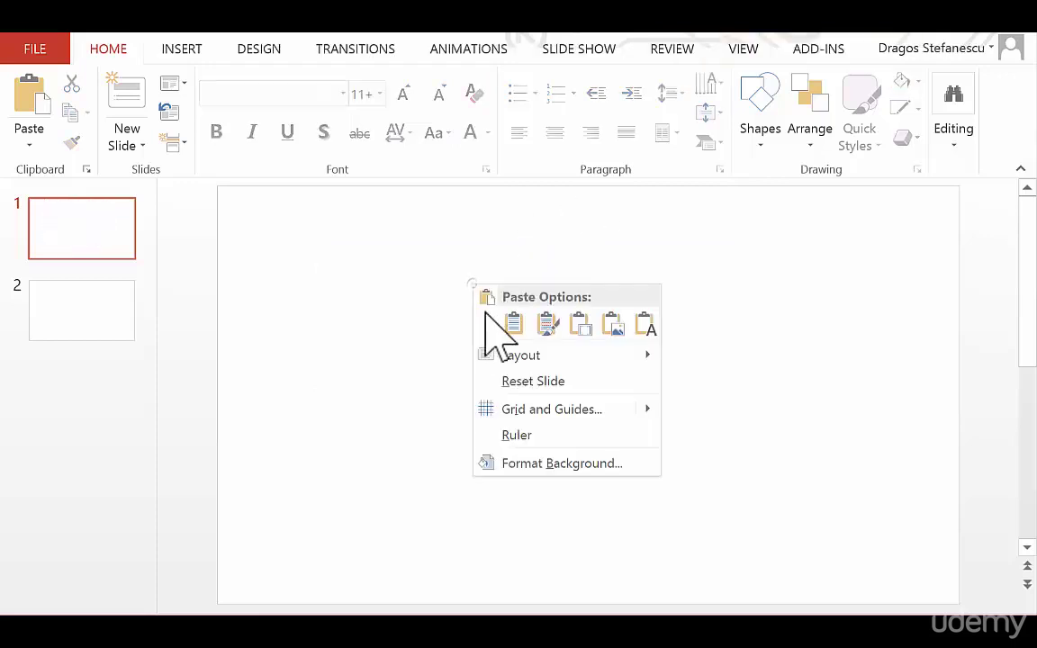
left_click(546, 325)
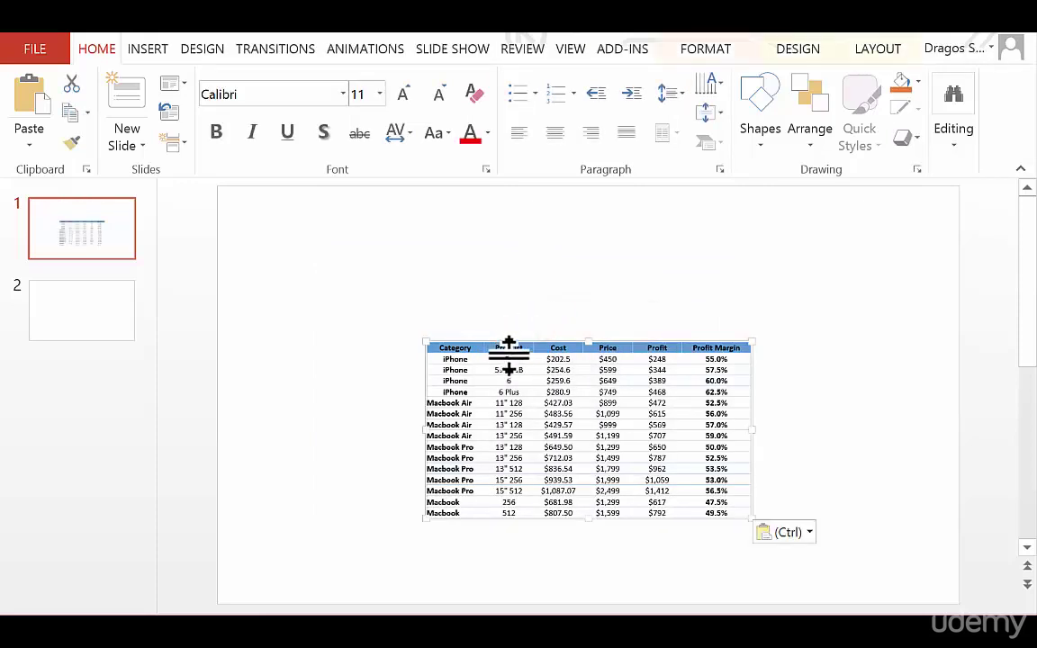
left_click_drag(519, 342, 528, 295)
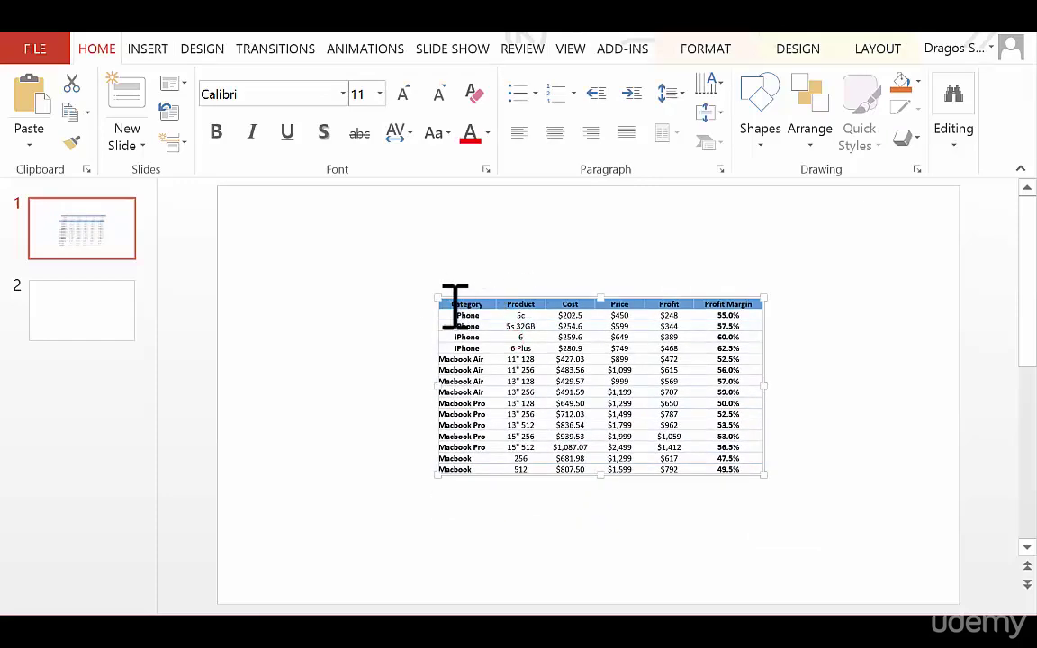
left_click_drag(439, 297, 373, 238)
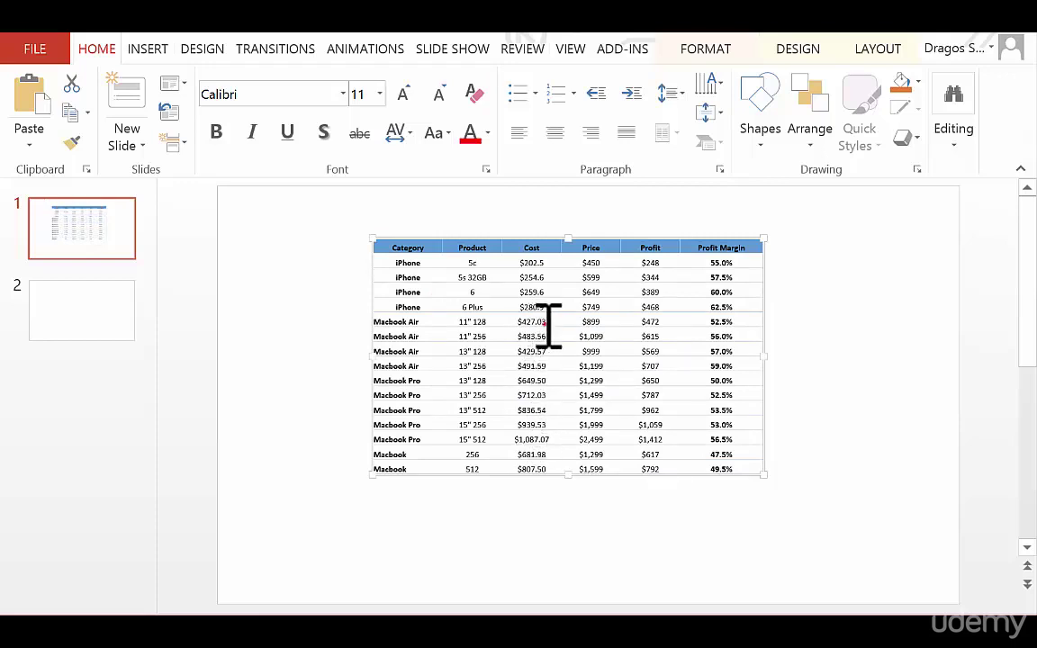
Step: Remove the source-formatted table and paste the copied data as an embedded object, enlarged from its upper-left and lower-right corners
left_click(482, 236)
key("ctrl+z")
right_click(402, 271)
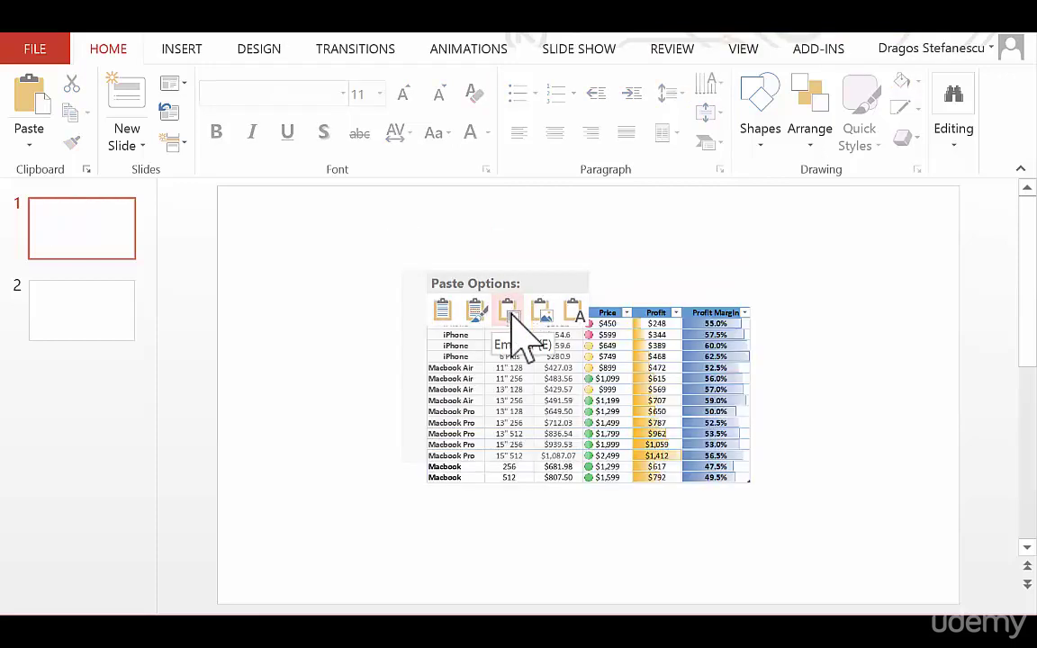
left_click(516, 315)
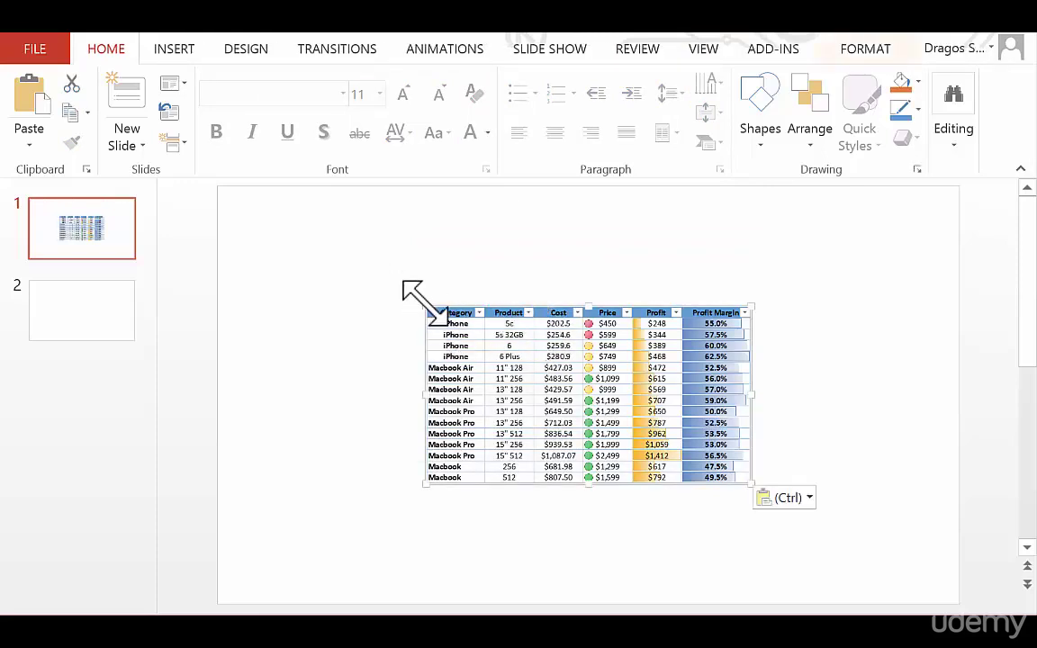
left_click_drag(423, 304, 293, 234)
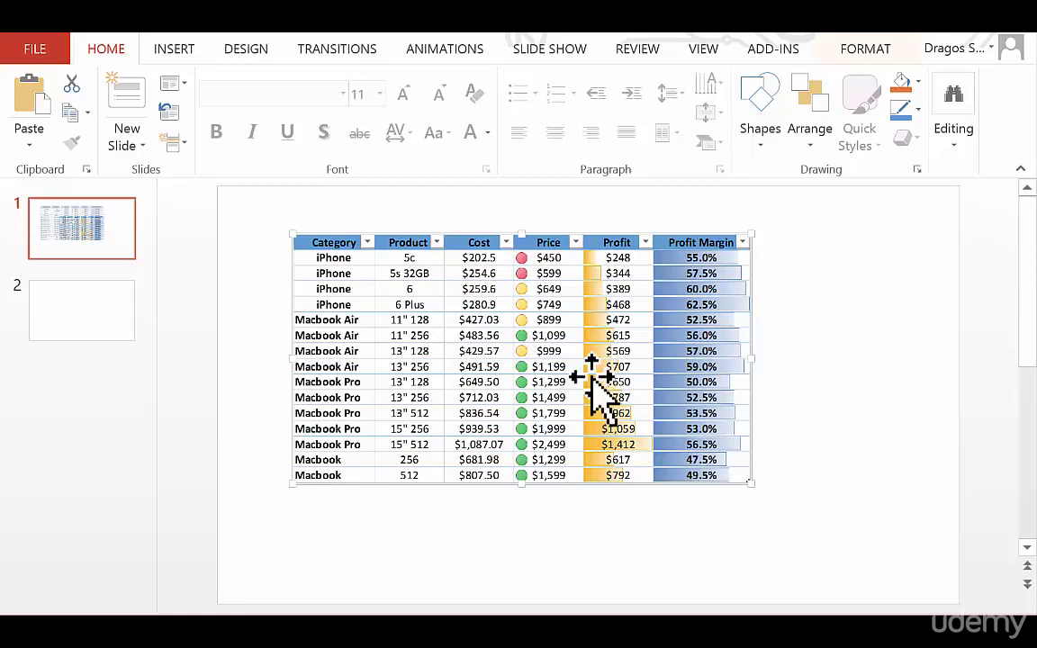
left_click_drag(754, 483, 813, 520)
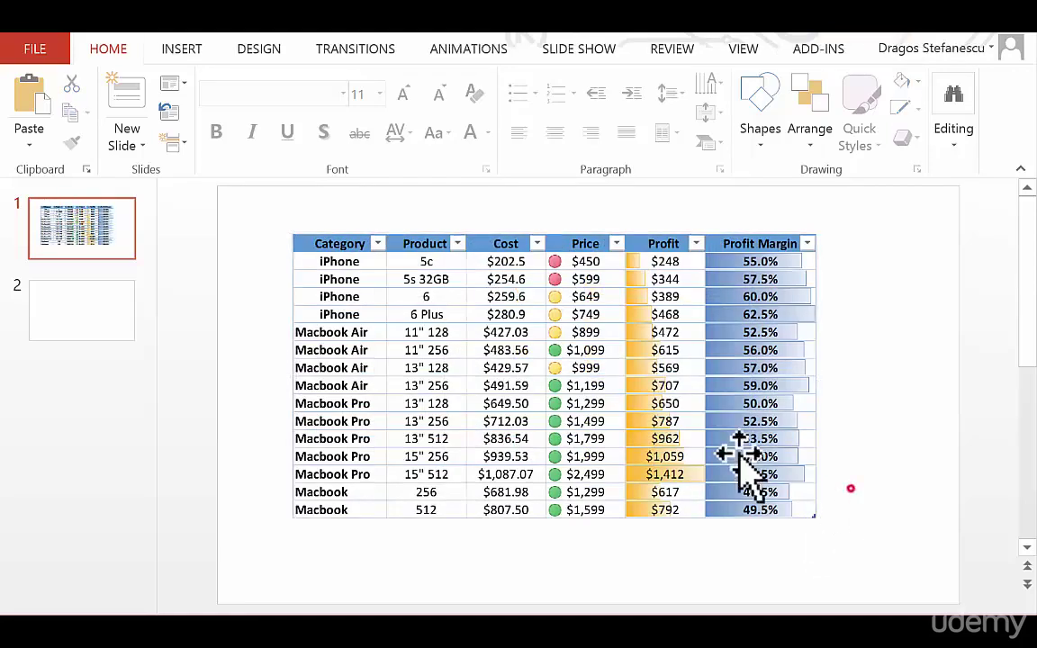
Step: Open the embedded worksheet on the slide for editing and examine the product table's cells, including D8's Cost formula
double_click(523, 349)
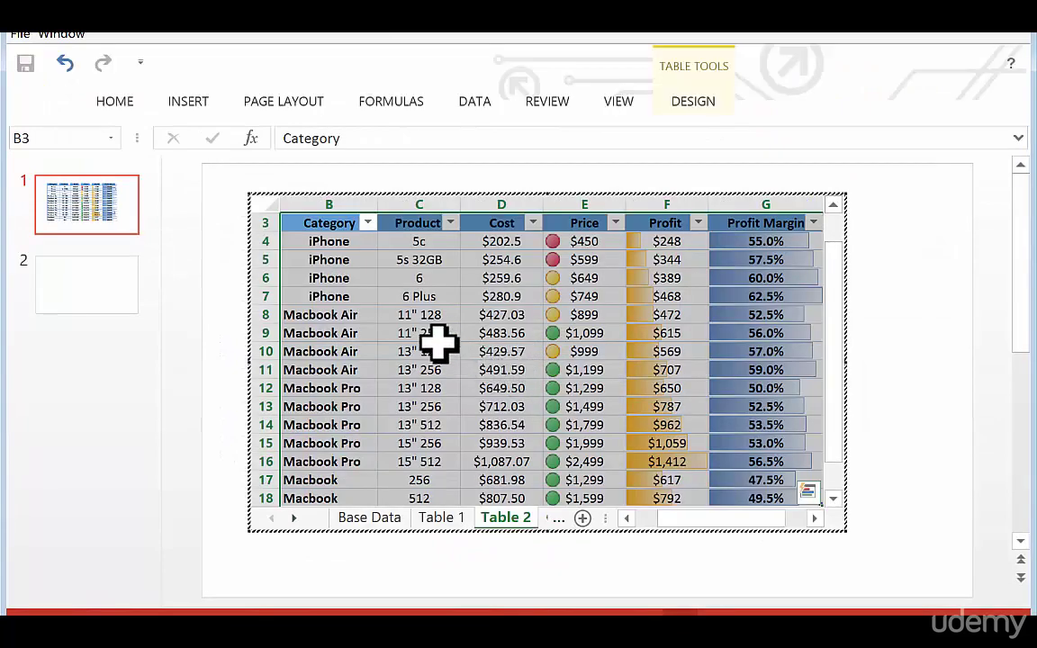
left_click(405, 296)
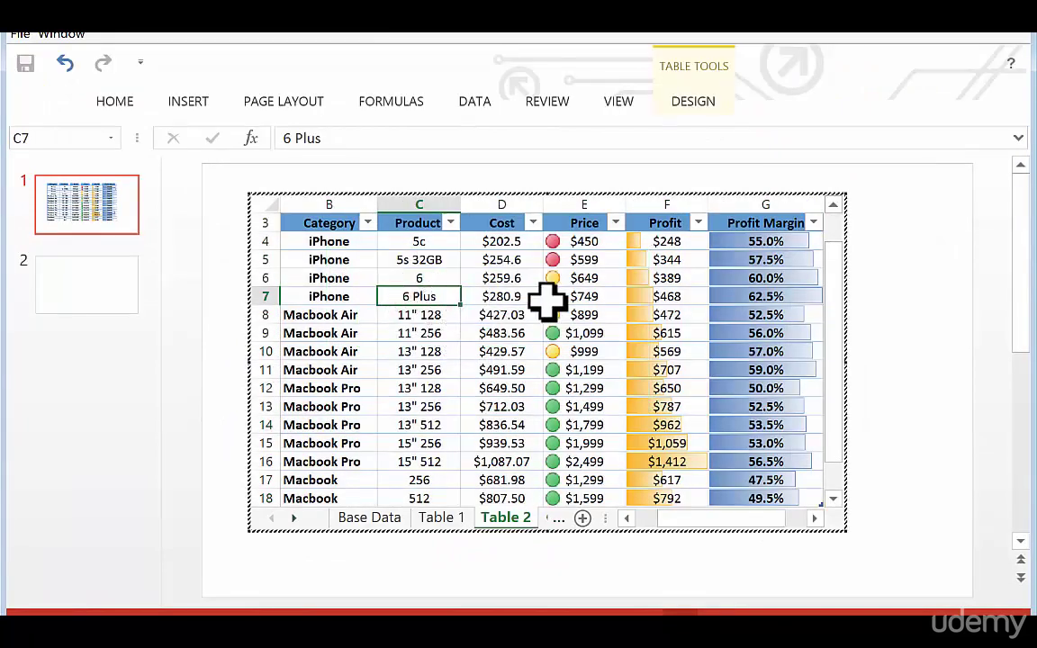
scroll(547, 302, "up", 1)
left_click(493, 347)
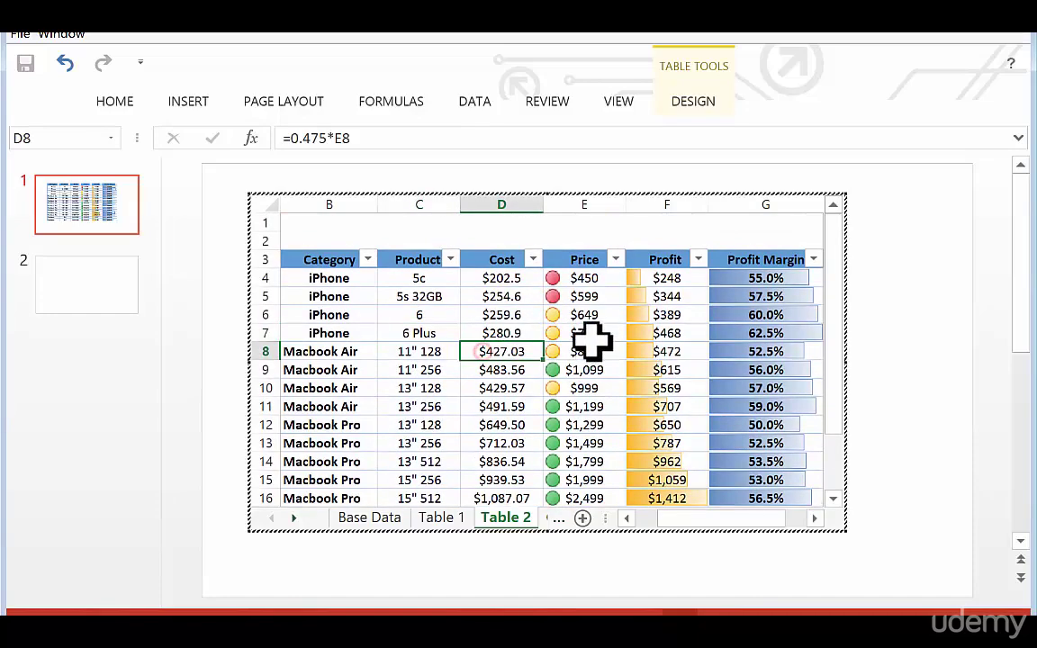
scroll(594, 352, "down", 4)
scroll(595, 365, "up", 4)
scroll(595, 365, "down", 1)
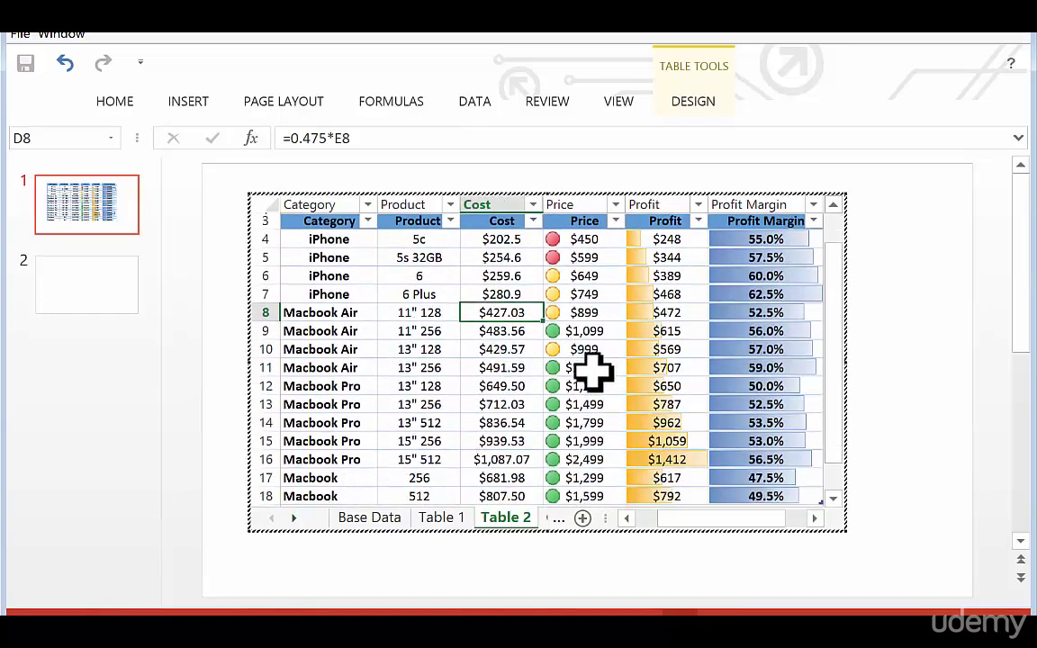
left_click(474, 183)
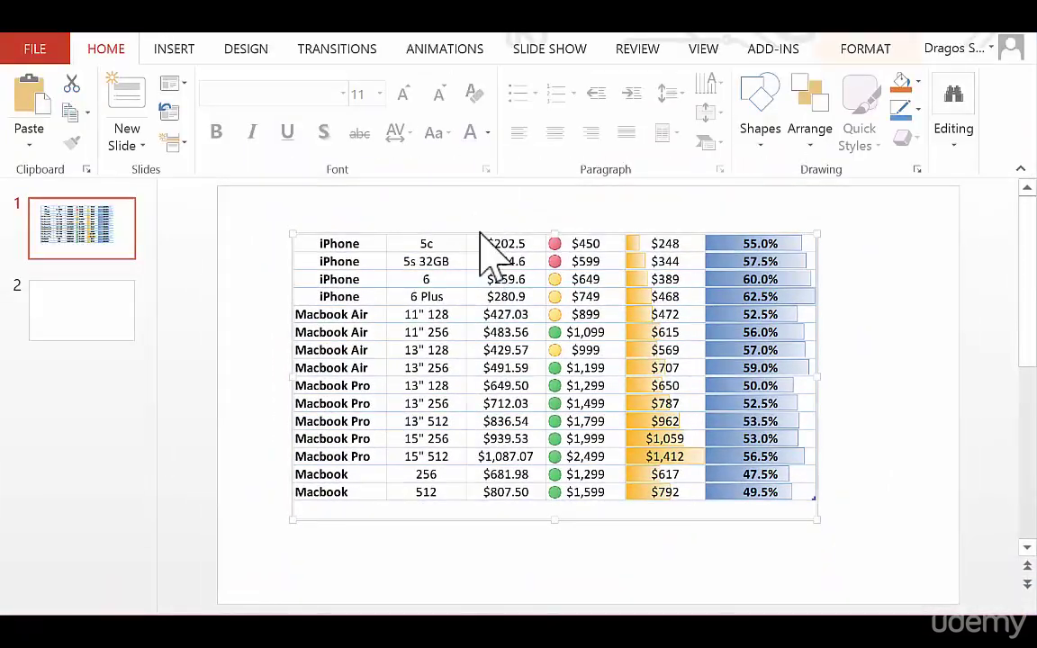
Step: Cut the embedded table and paste it back as a picture, enlarged from its upper-left and lower-right corners
key("ctrl+x")
right_click(520, 258)
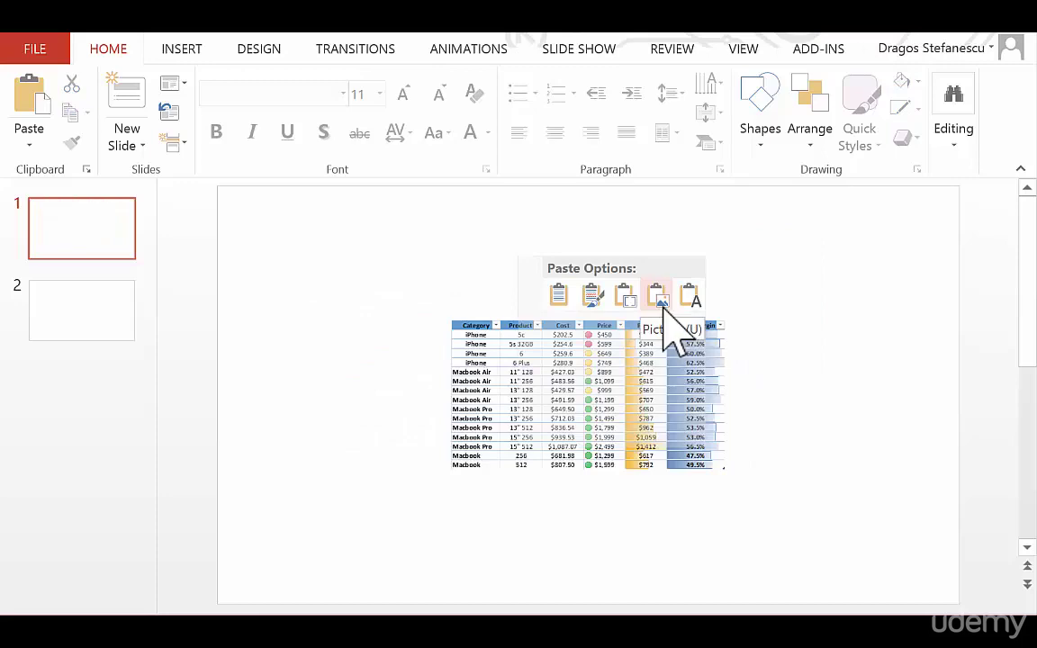
left_click(664, 301)
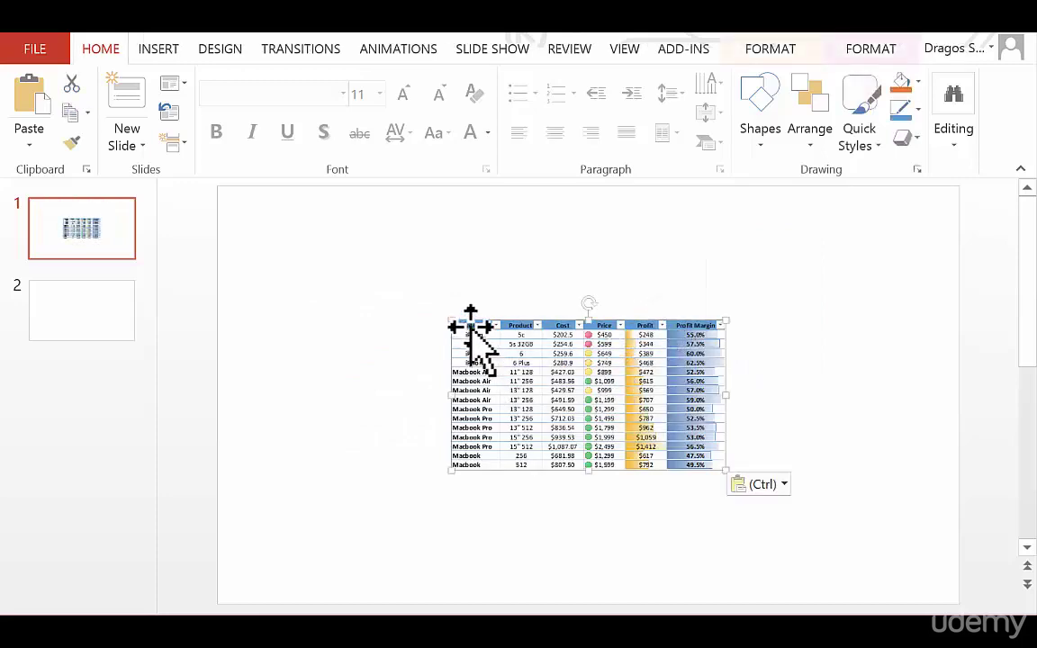
left_click_drag(450, 321, 309, 243)
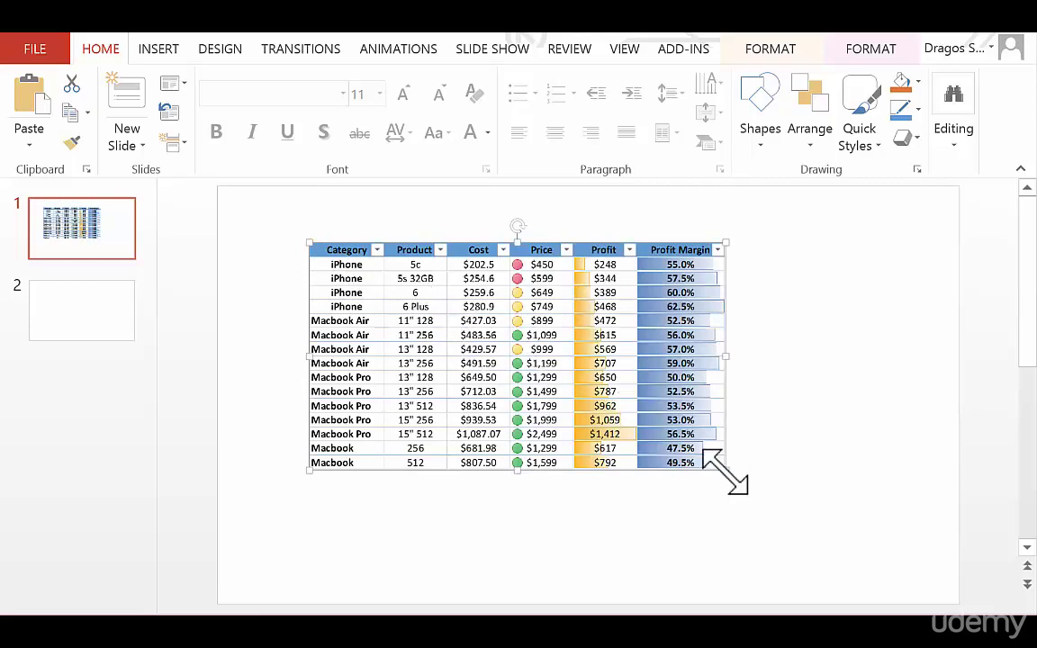
left_click_drag(725, 470, 815, 528)
left_click(870, 440)
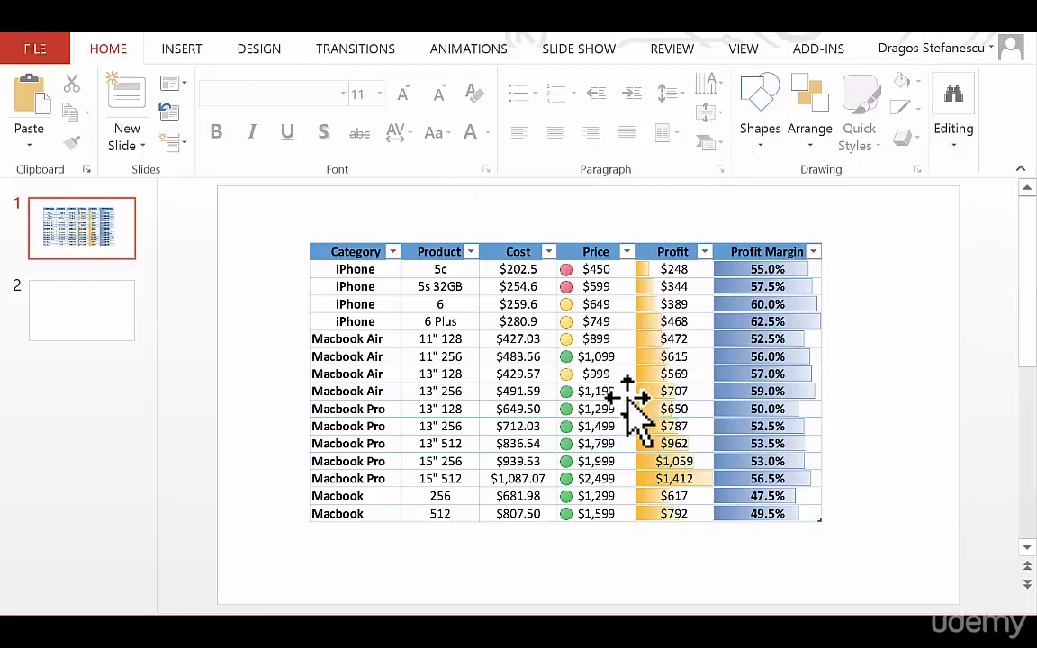
Step: Delete the table picture from the slide and paste the table content as text only
left_click(592, 354)
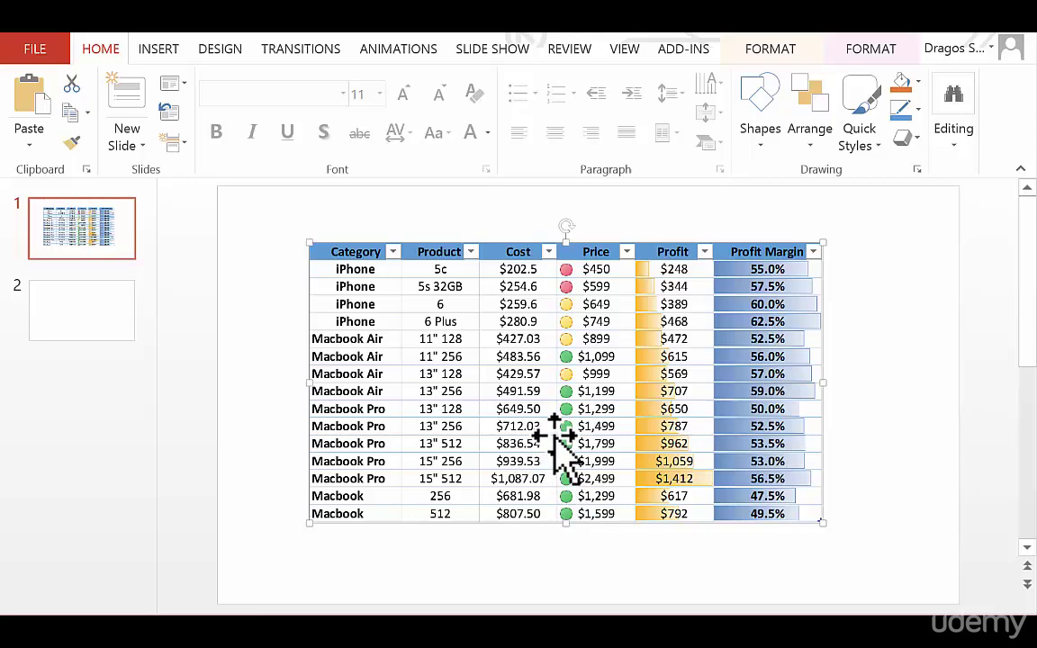
key("Delete")
right_click(425, 251)
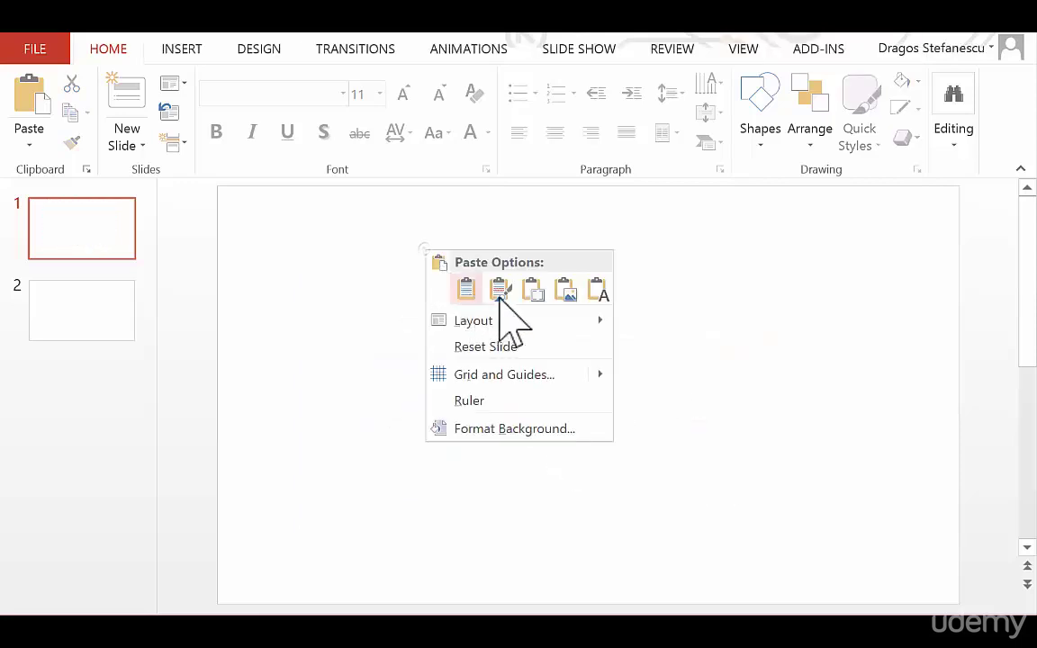
left_click(598, 289)
left_click(730, 326)
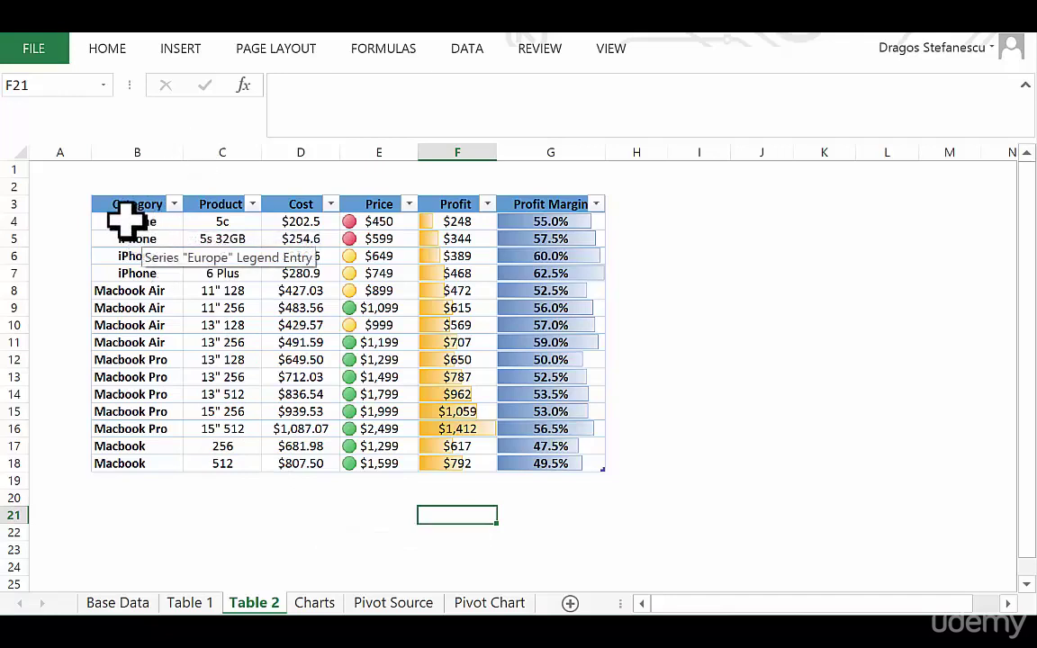
Step: Display the Office Clipboard with its collected items beside the Table 2 worksheet in Excel
left_click(109, 52)
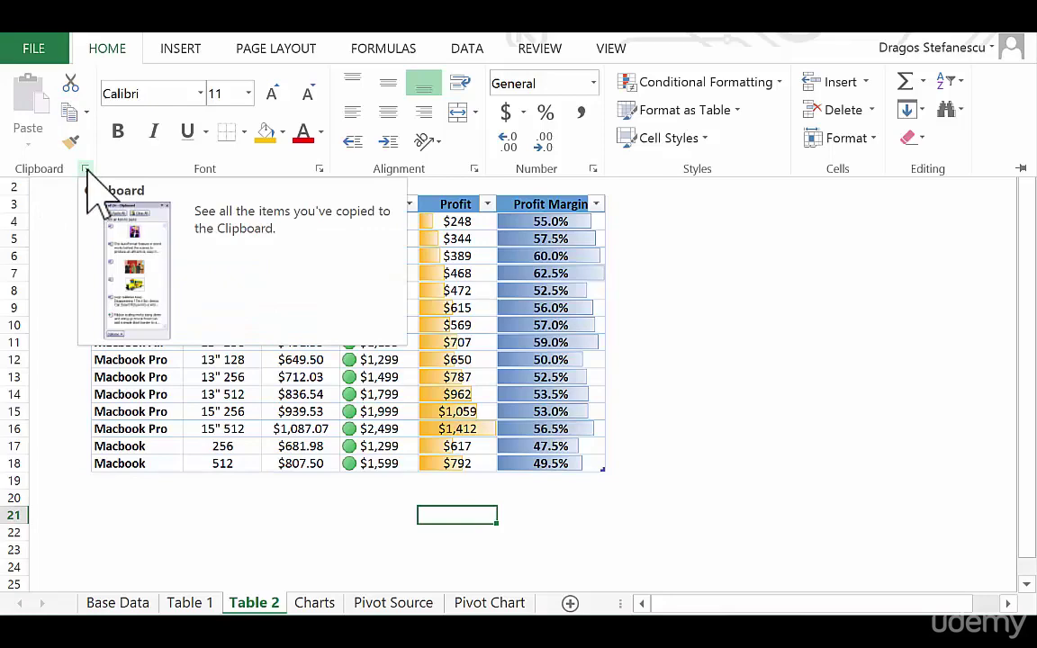
left_click(84, 168)
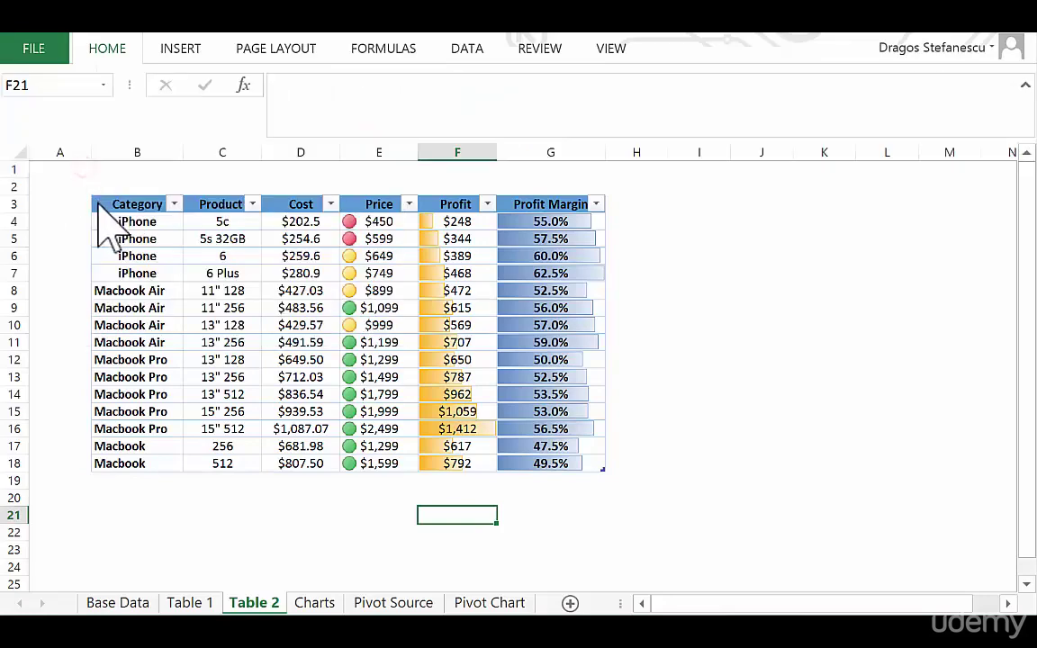
left_click(342, 308)
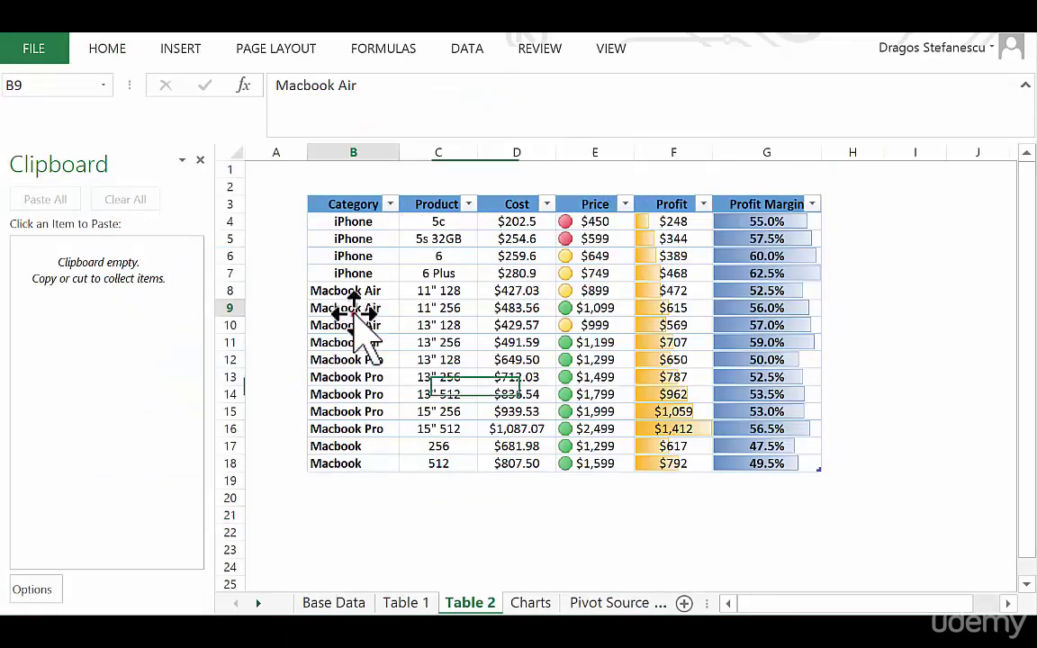
Step: Copy the full product table B3:G18, including its headers, into the Office Clipboard
left_click(341, 207)
left_click_drag(389, 215, 777, 459)
key("ctrl+c")
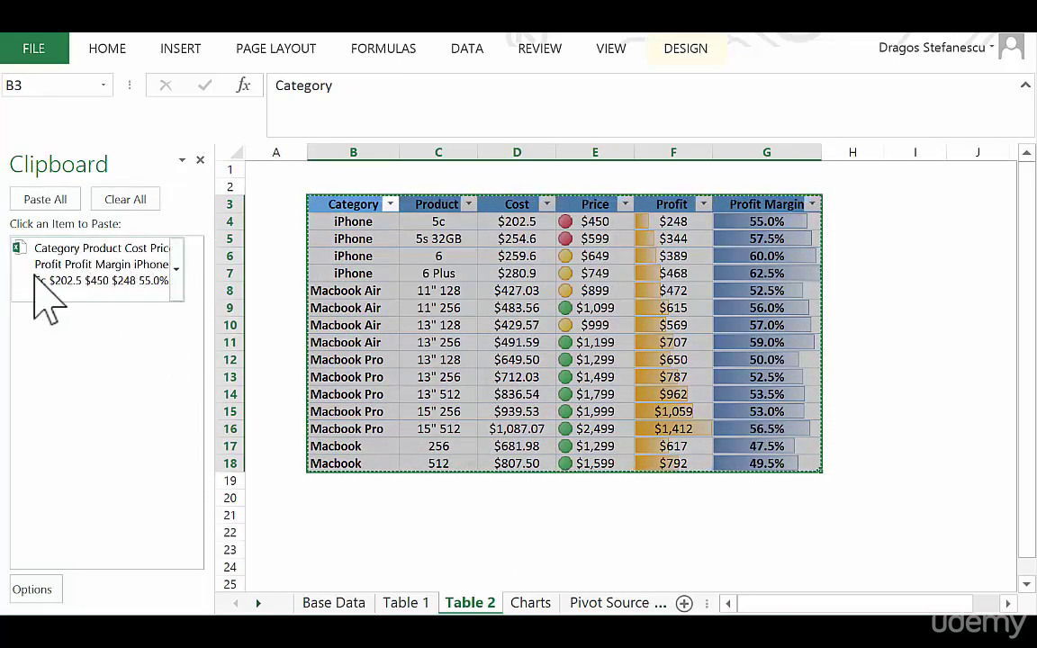
Step: Copy the stacked revenue-by-region column chart and the percentage line chart from the Charts worksheet into the Office Clipboard
left_click(522, 601)
scroll(525, 291, "up", 5)
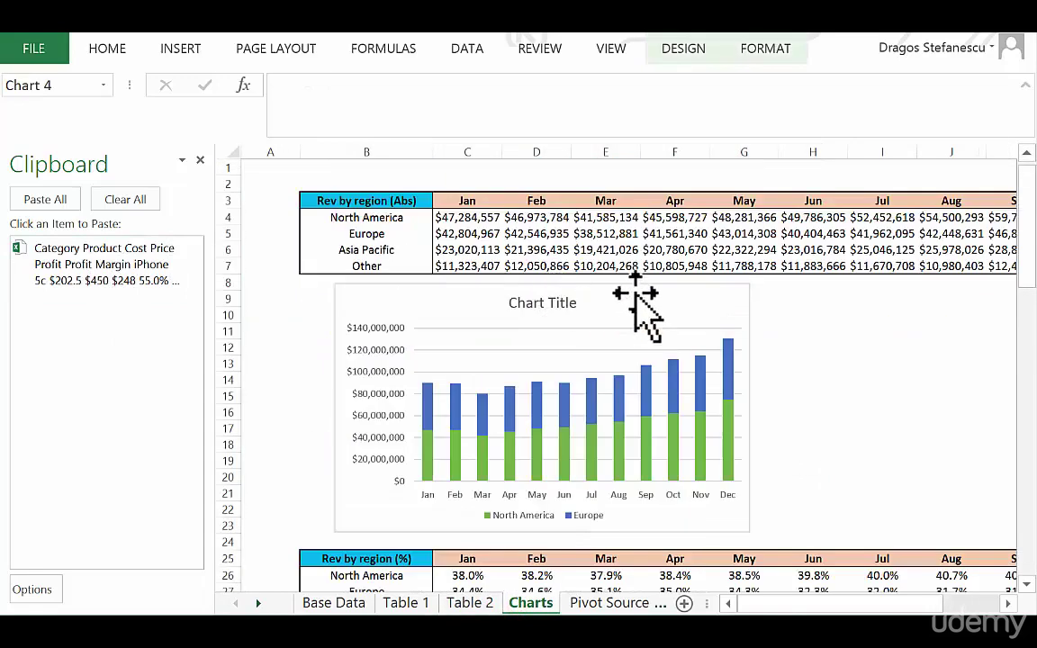
left_click(609, 343)
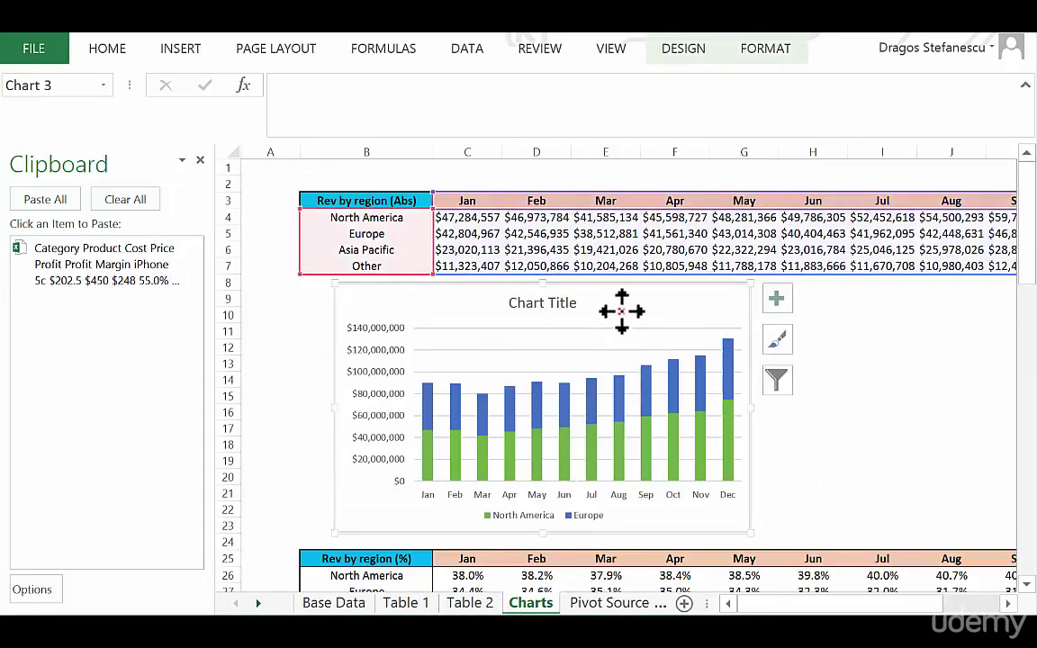
key("ctrl+c")
scroll(387, 374, "down", 5)
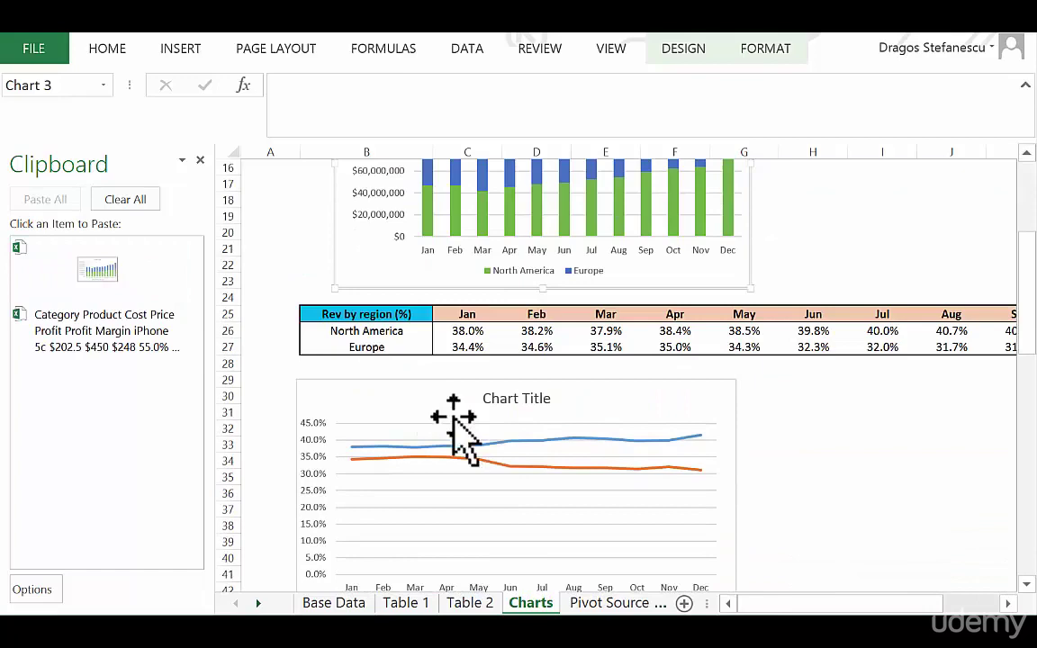
left_click(450, 396)
key("ctrl+c")
Step: Add the mobile OS pie chart and the Advertising column-and-line combo chart from the Charts worksheet to the Office Clipboard
scroll(450, 397, "down", 6)
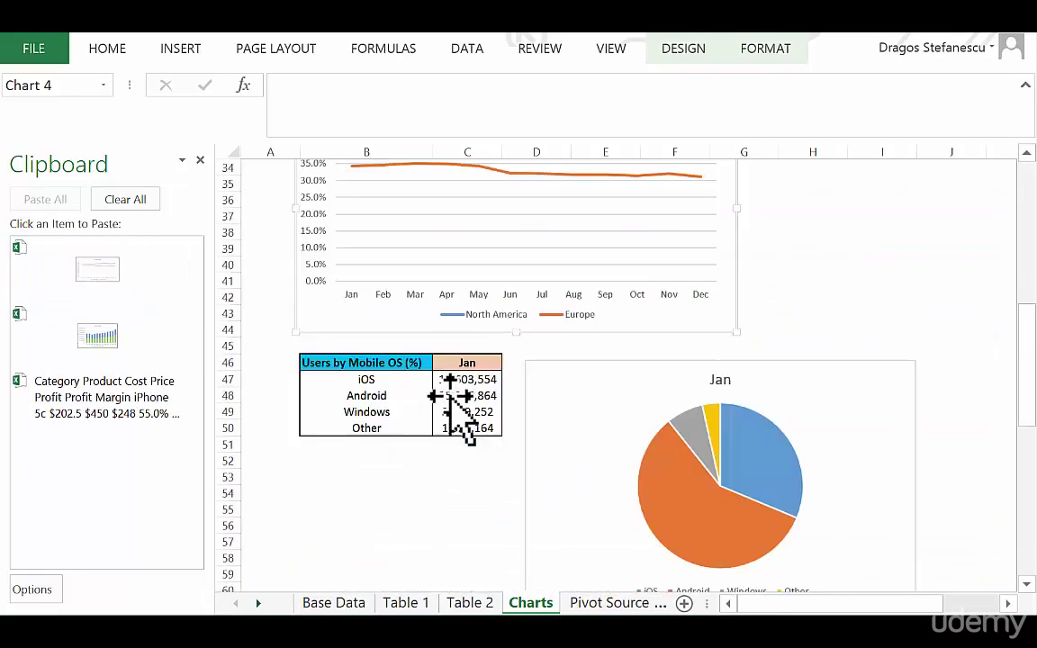
left_click(614, 412)
key("ctrl+c")
scroll(559, 408, "down", 2)
scroll(558, 408, "down", 7)
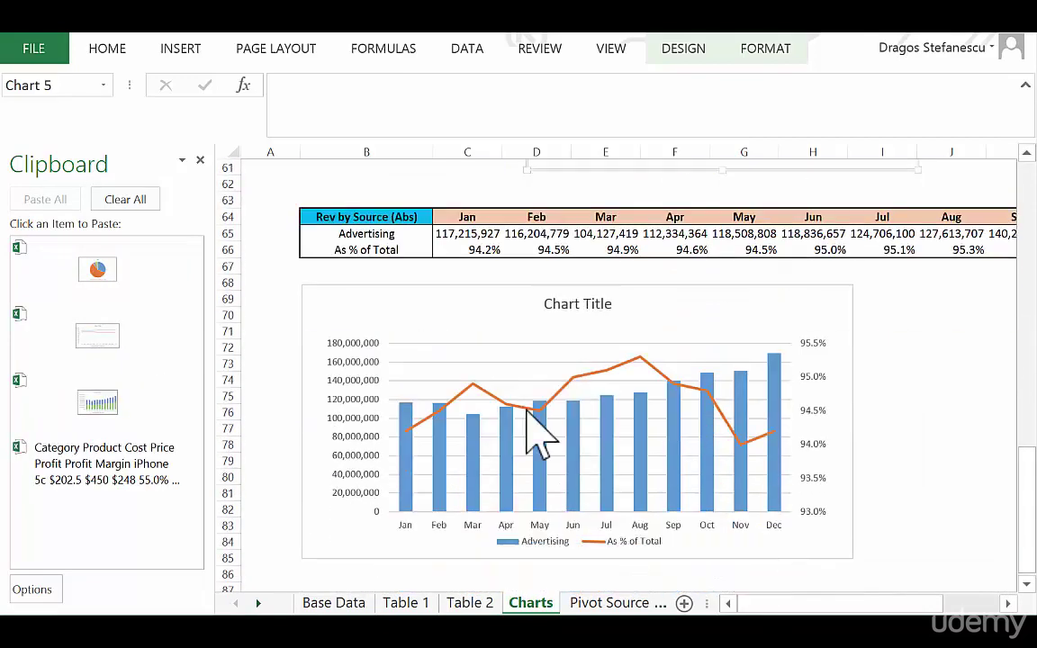
left_click(422, 324)
key("ctrl+c")
Step: Copy the pivot chart of User ID counts by Mobile OS and Age from its worksheet into the Office Clipboard
left_click(601, 611)
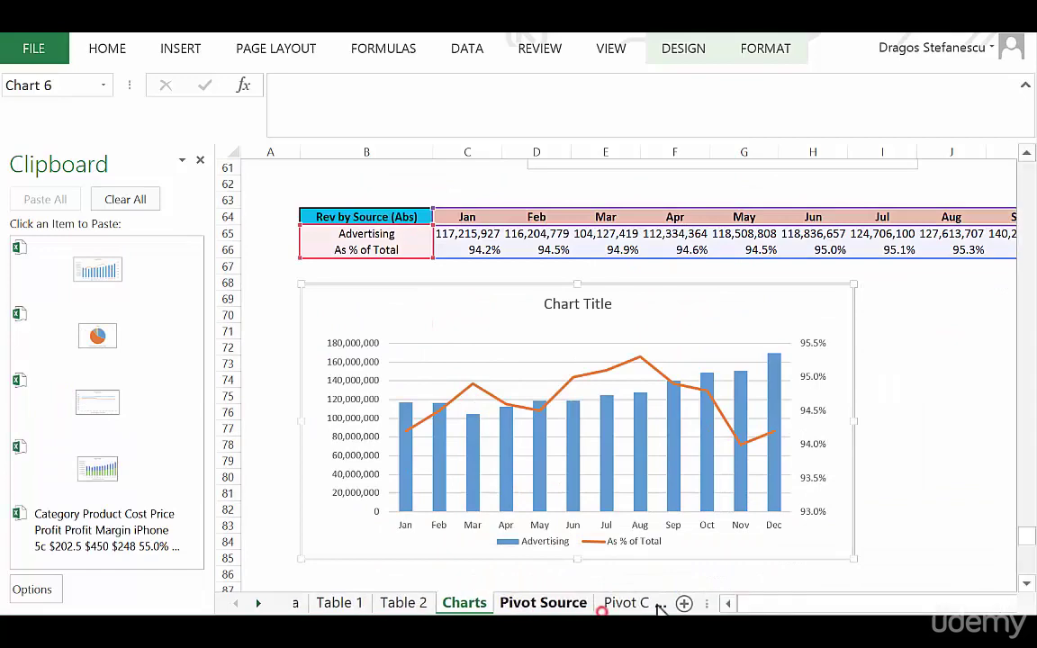
left_click(606, 604)
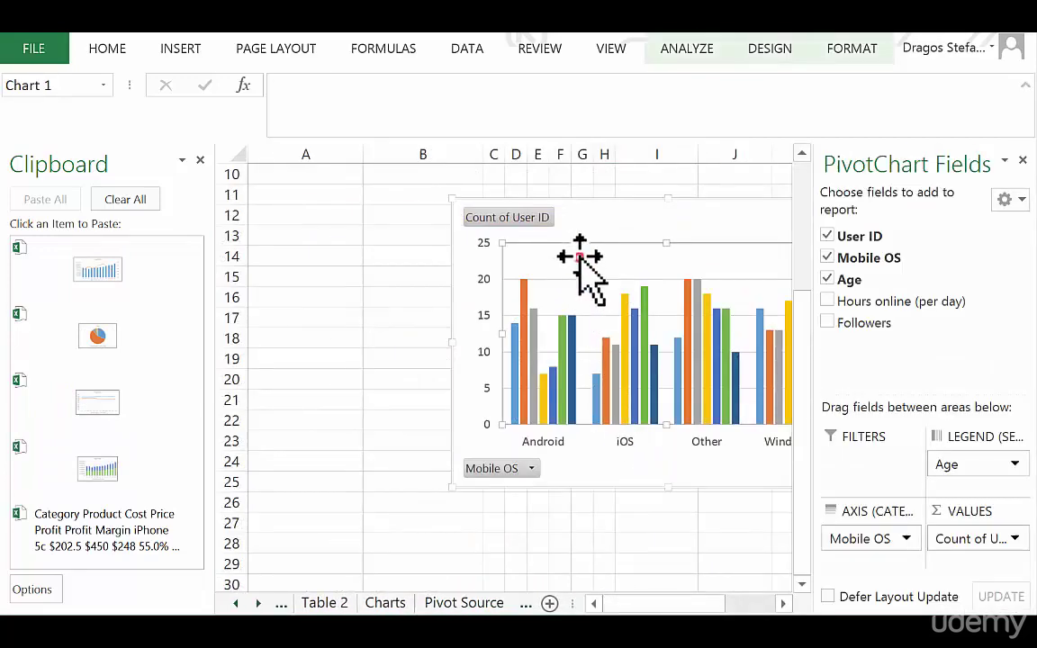
key("ctrl+c")
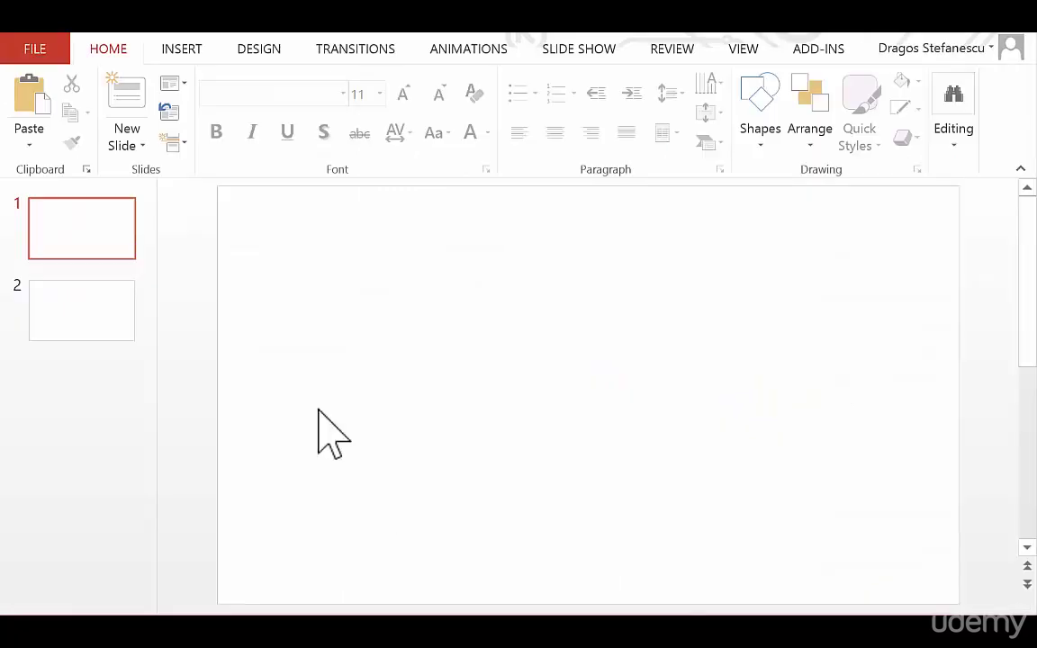
Step: Display the Office Clipboard in PowerPoint and try pasting the pivot chart onto slide 1, deleting the pasted copy
left_click(87, 170)
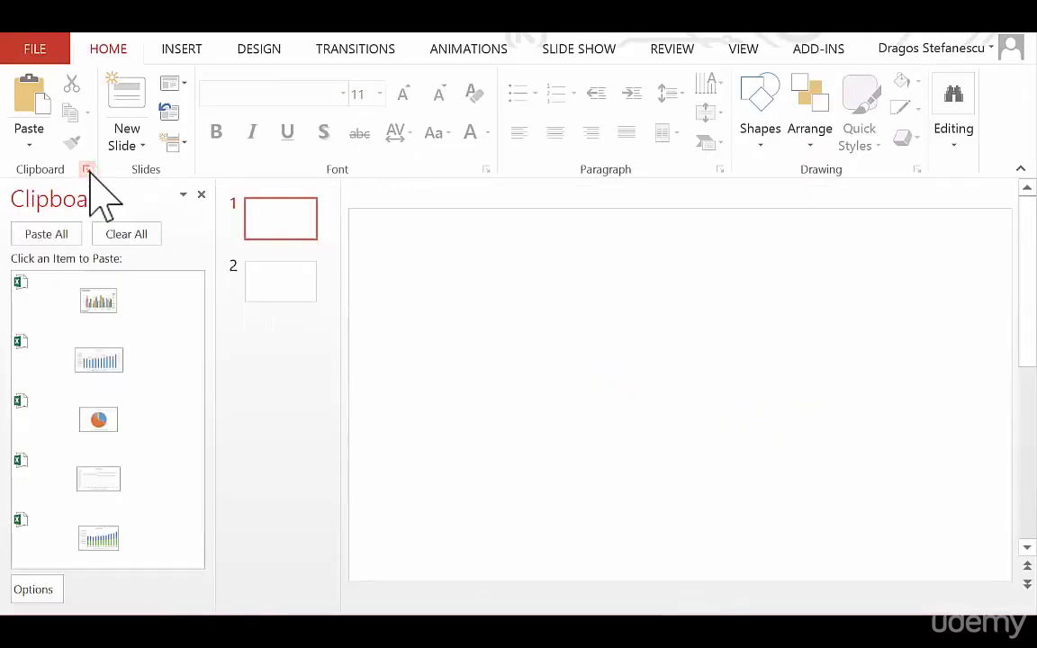
left_click(126, 310)
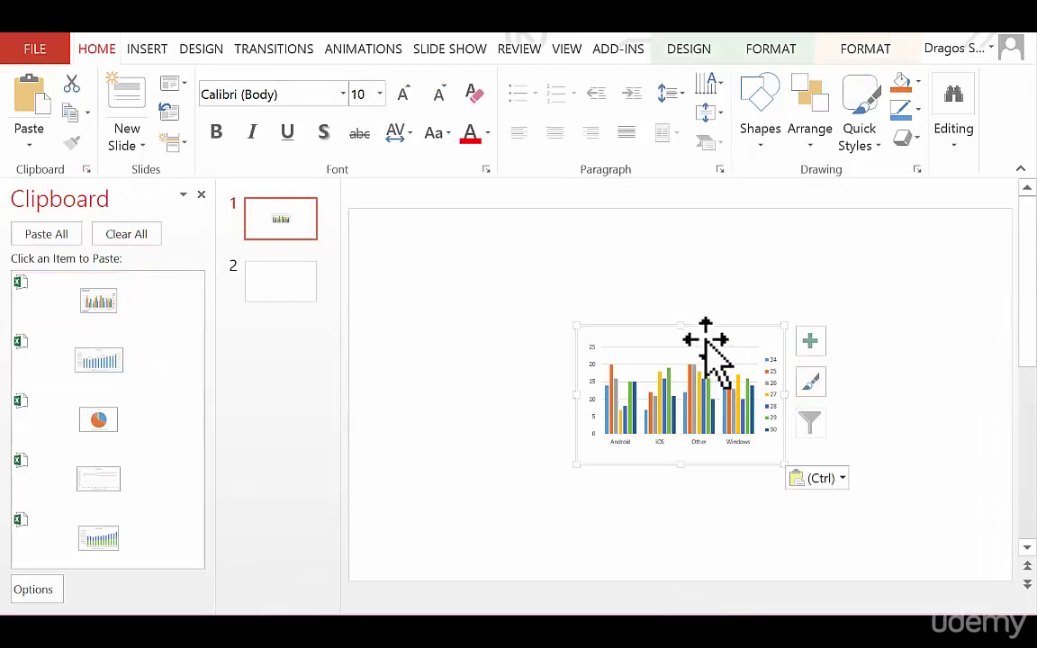
key("Delete")
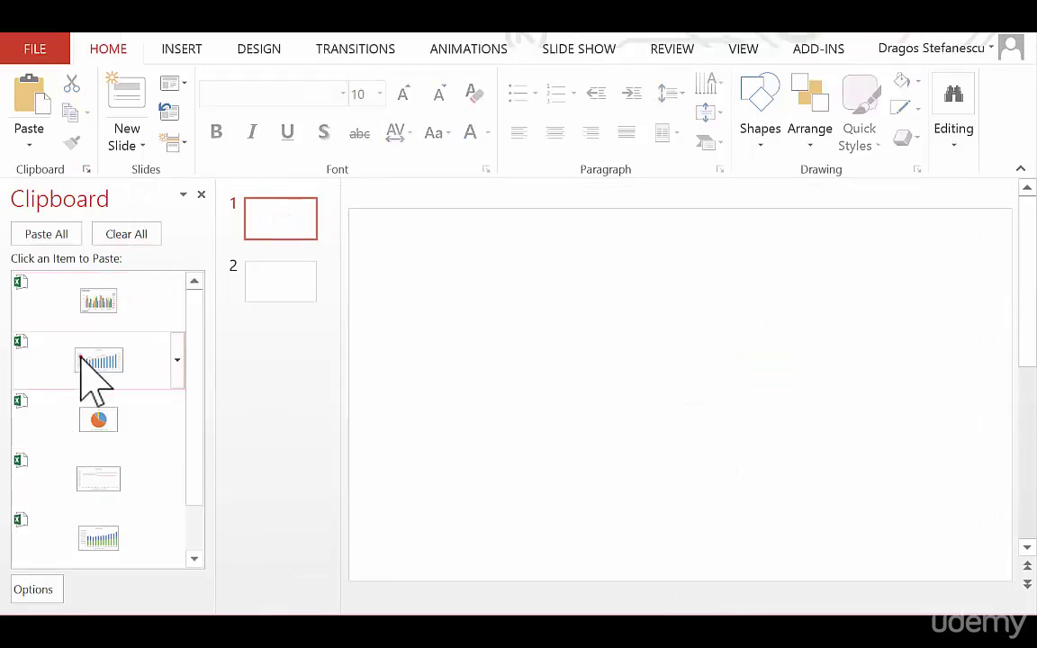
Step: Paste the Advertising combo, pie and line charts from the Office Clipboard onto slide 1 and delete them all
left_click(86, 365)
left_click(120, 414)
left_click(117, 474)
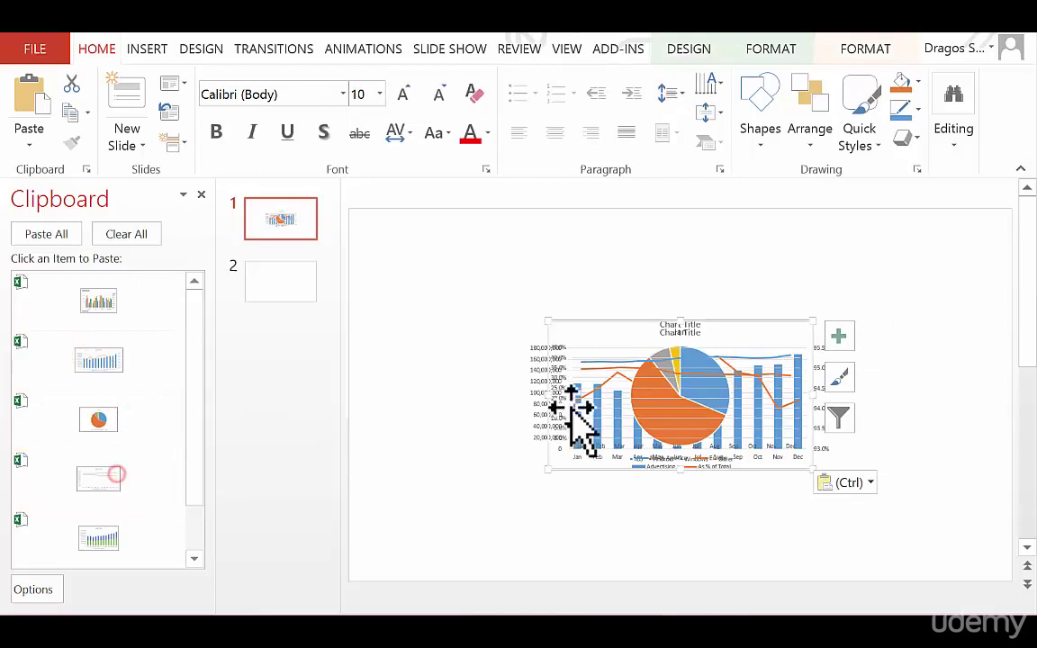
key("Escape")
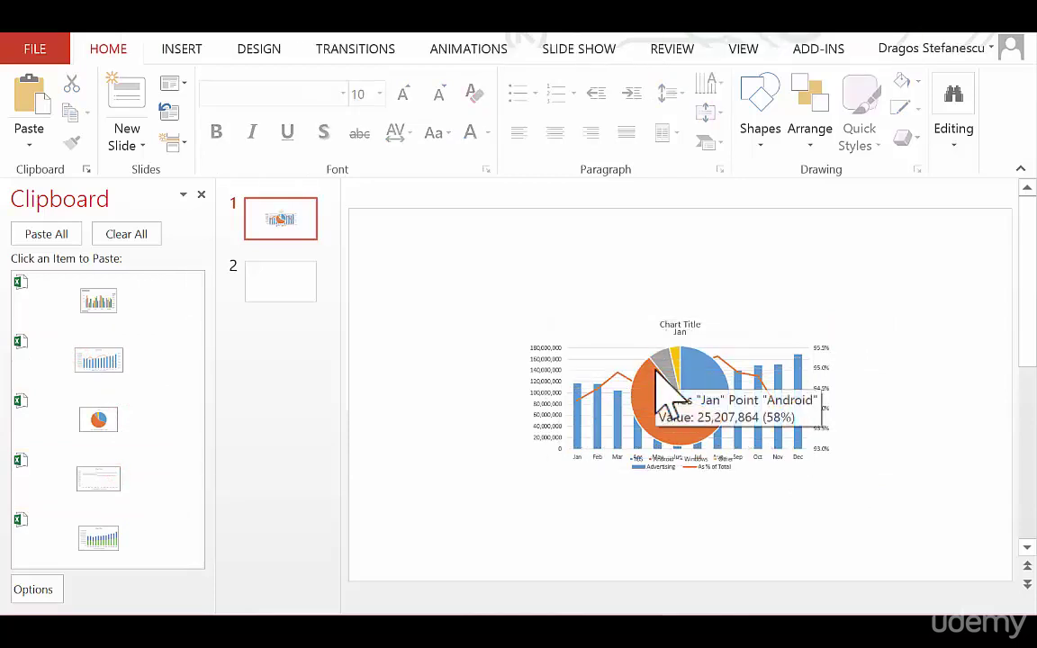
key("ctrl+a")
key("Delete")
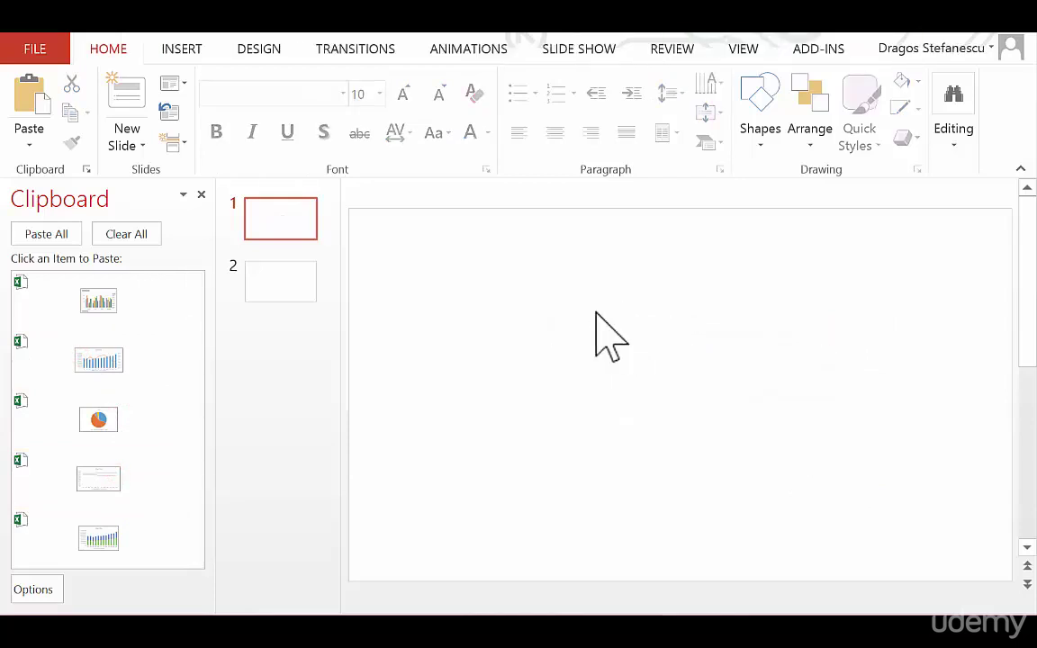
Step: Paste the pivot chart and the Advertising combo chart onto slide 1 and separate them, with the combo chart to the left
left_click(150, 302)
left_click(117, 365)
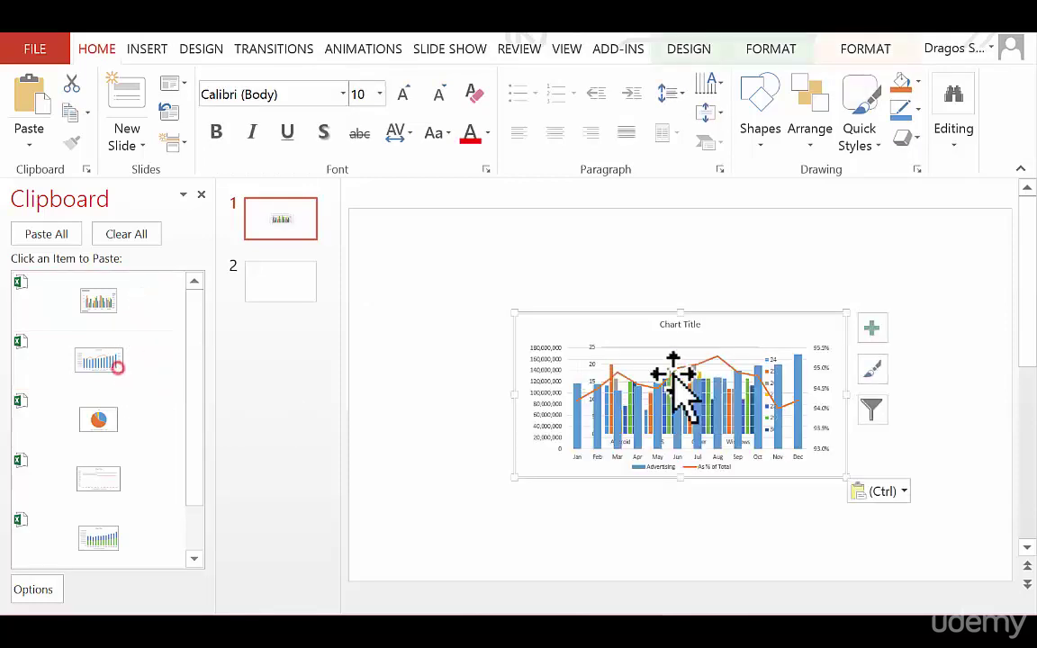
left_click_drag(720, 338, 884, 272)
left_click(621, 272)
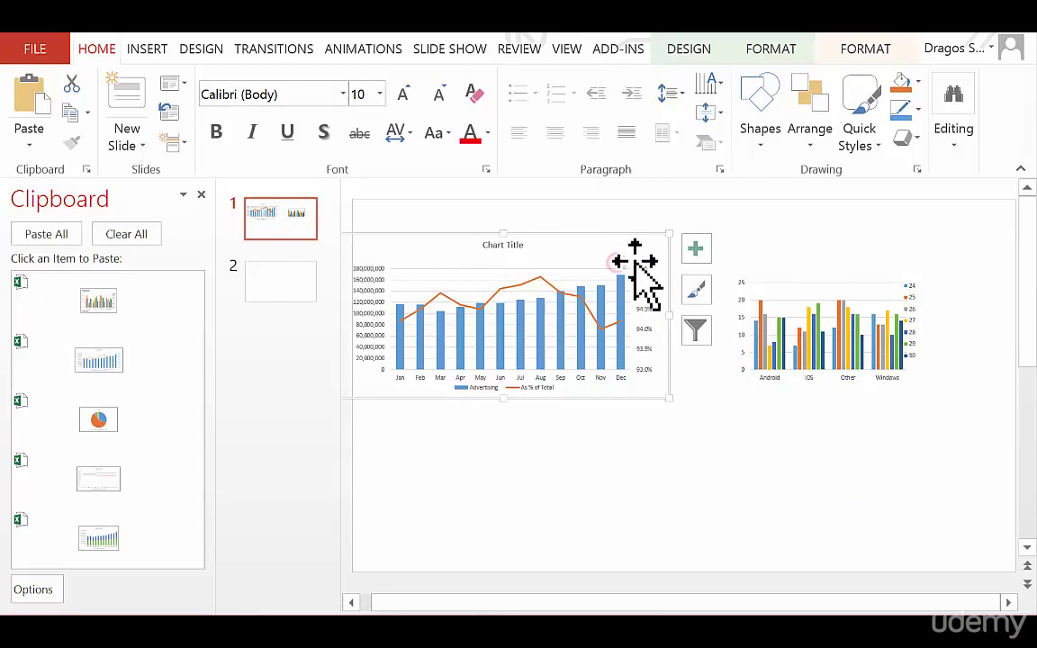
Step: Preview the available paste options for the copied Advertising chart, including pasting it as a picture
right_click(635, 263)
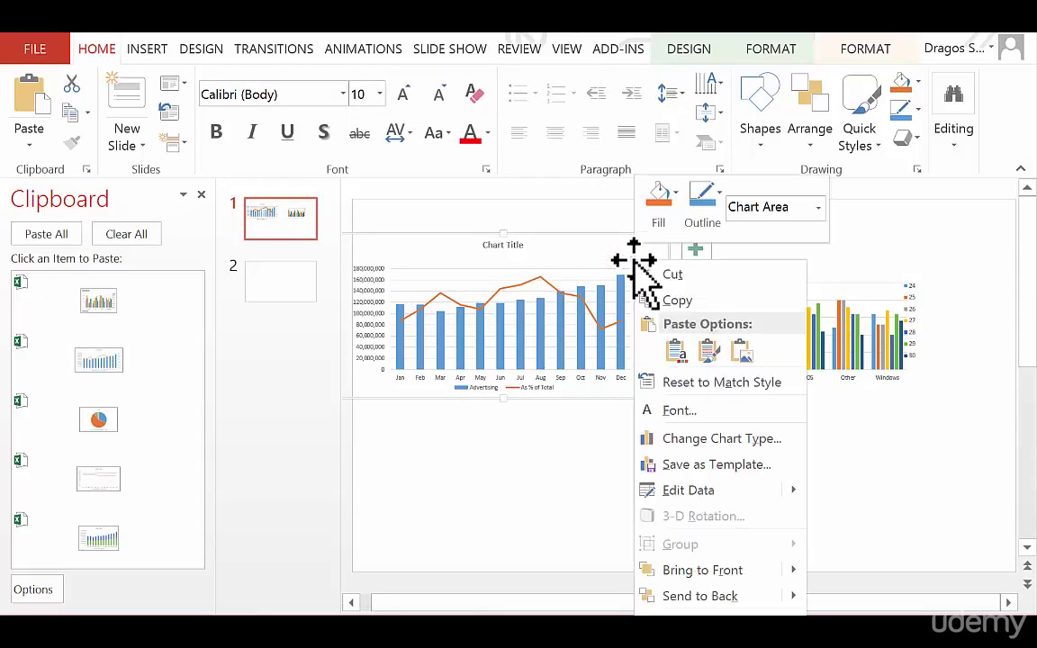
left_click(679, 355)
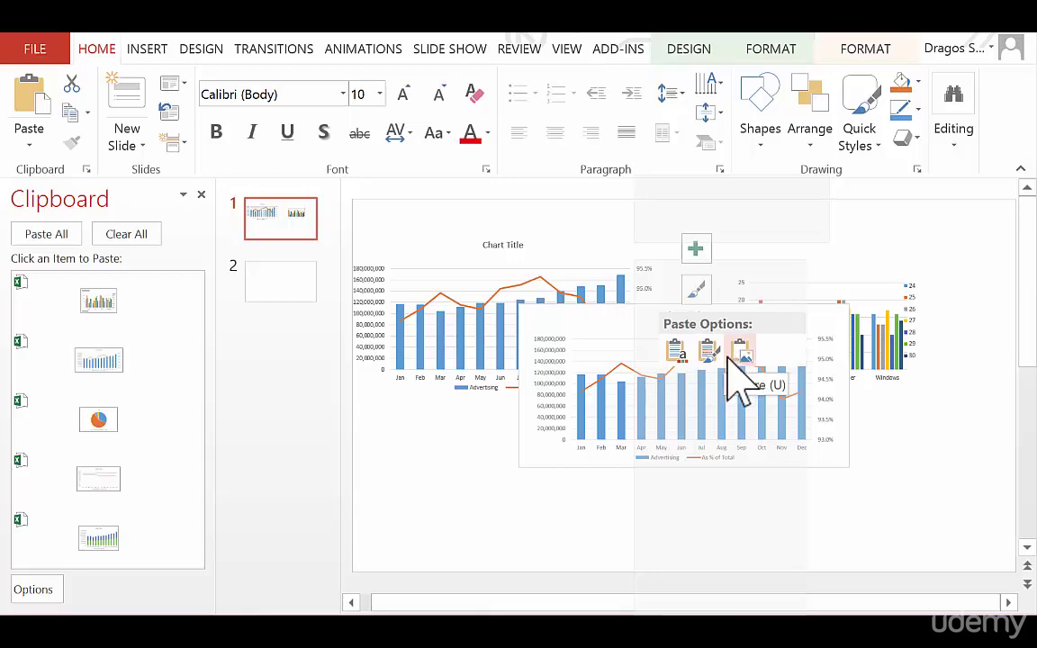
left_click(459, 513)
Step: Move both charts slightly down and to the right so the Advertising chart lies fully inside slide 1
left_click_drag(787, 261, 820, 295)
left_click_drag(564, 250, 609, 288)
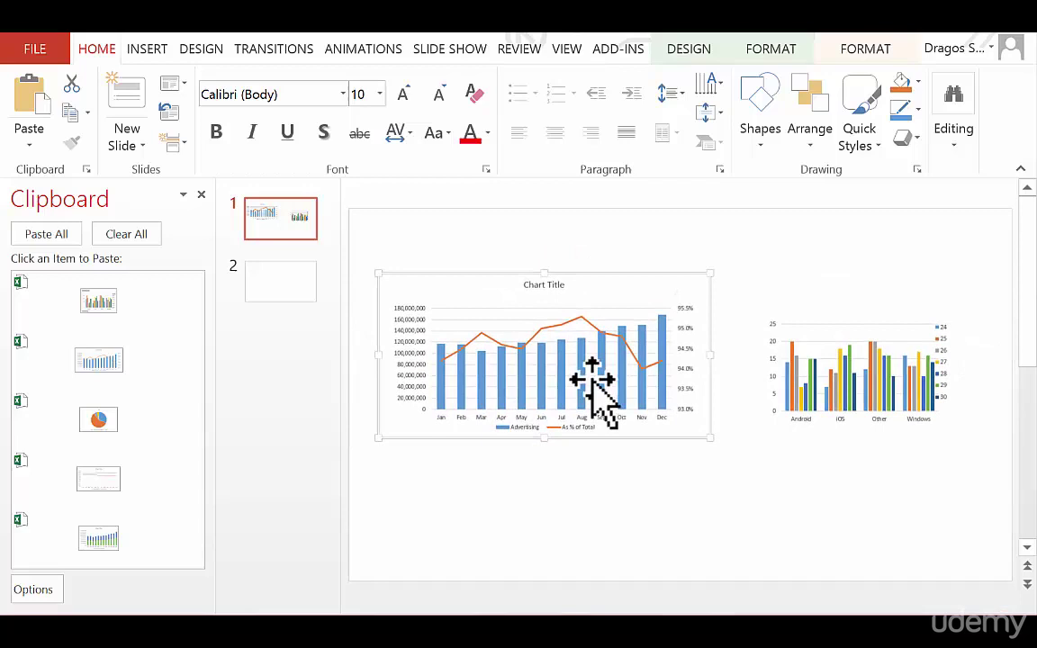
left_click(656, 504)
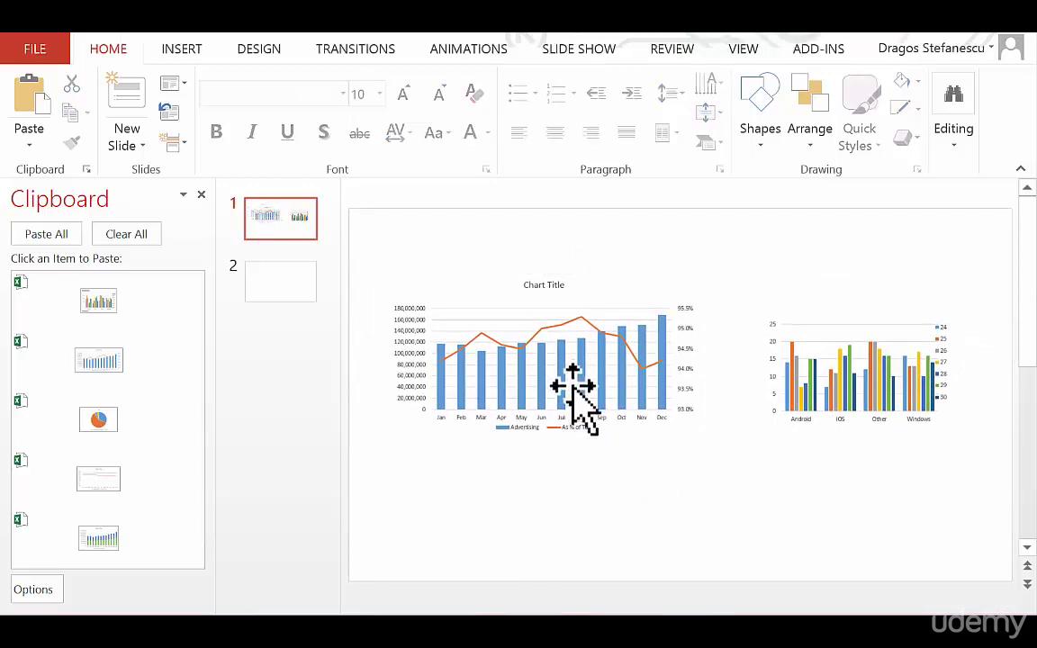